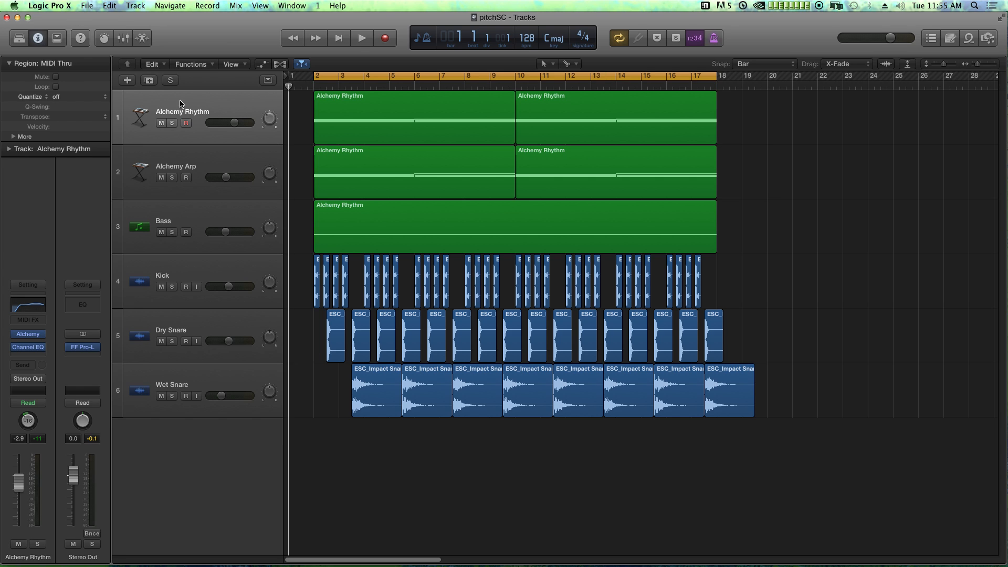
Look over the arrangement's regions on the Alchemy Rhythm, Alchemy Arp, Bass and drum tracks
drag(295, 113, 552, 116)
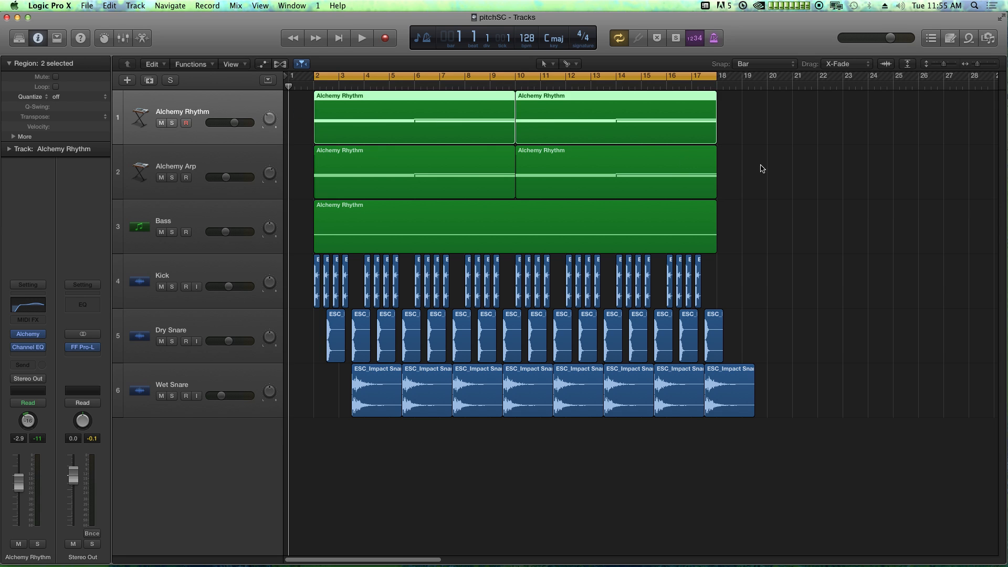
drag(758, 166, 479, 179)
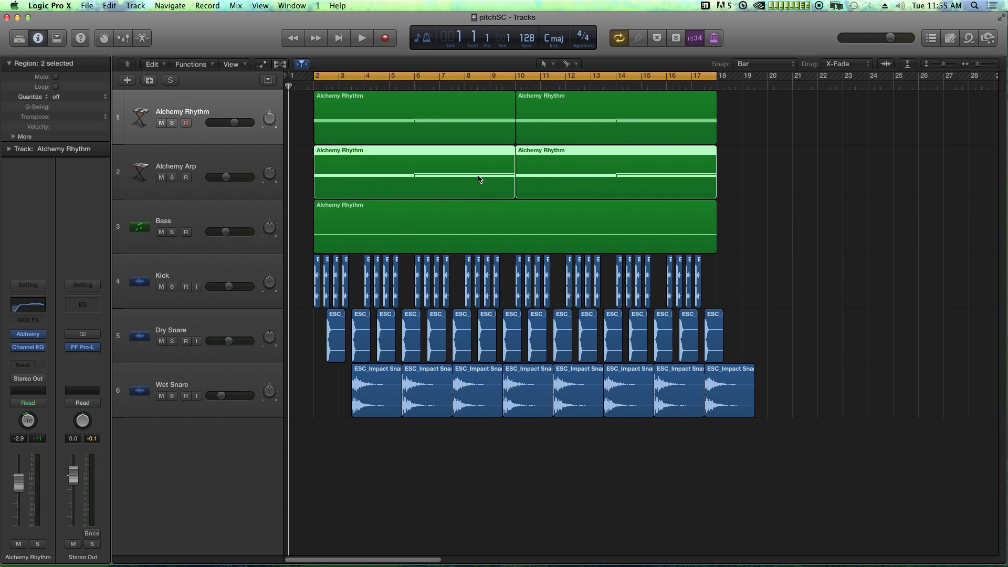
click(402, 231)
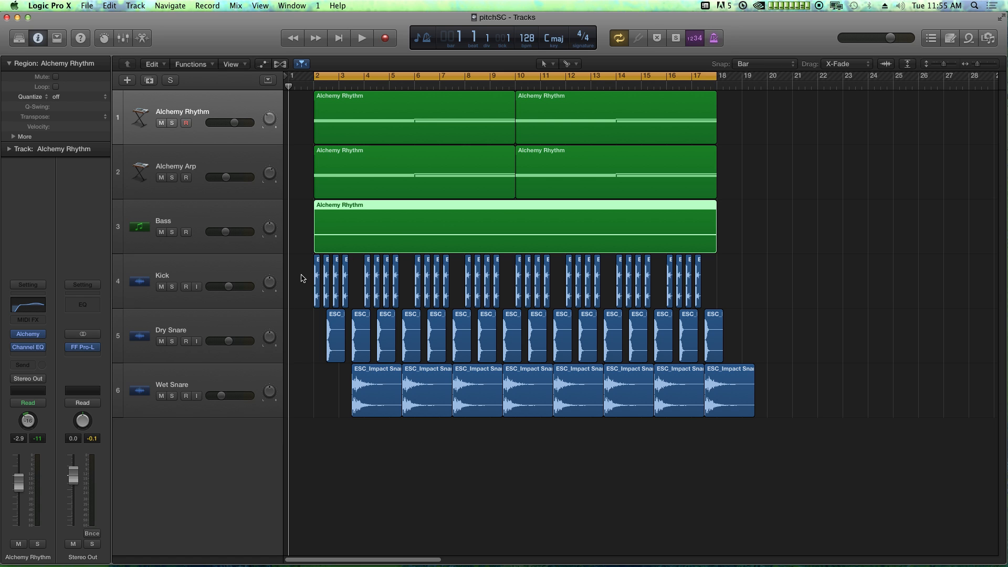
drag(304, 279, 301, 372)
click(301, 372)
click(162, 232)
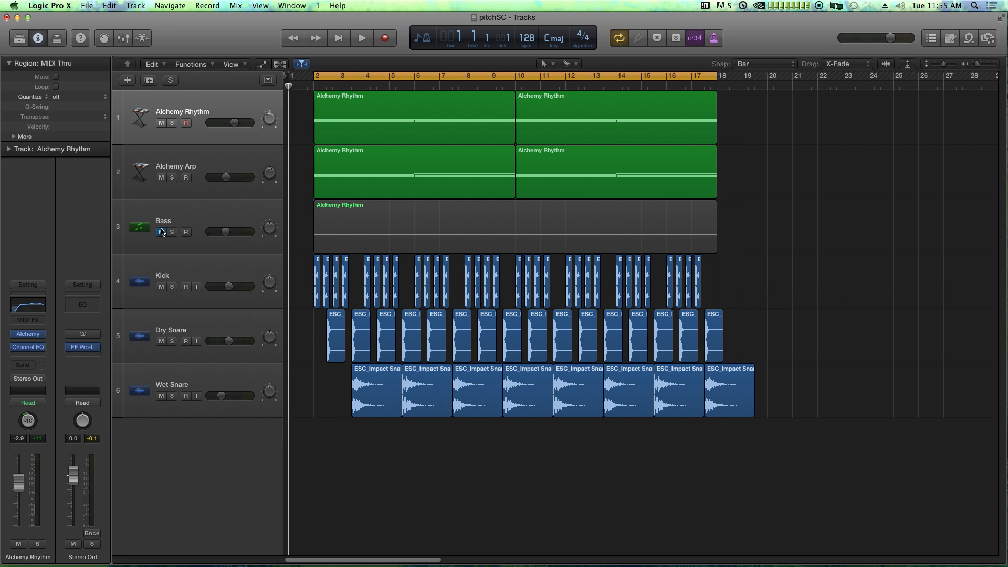
click(161, 232)
Disarm the Bass track for recording and set its volume to -4.5 dB during playback
click(217, 224)
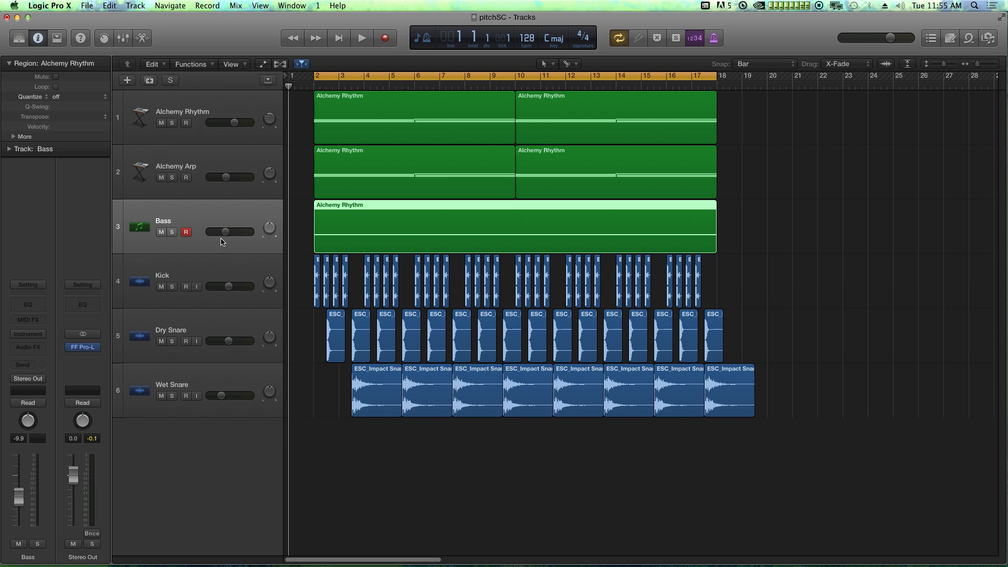
click(187, 233)
key(space)
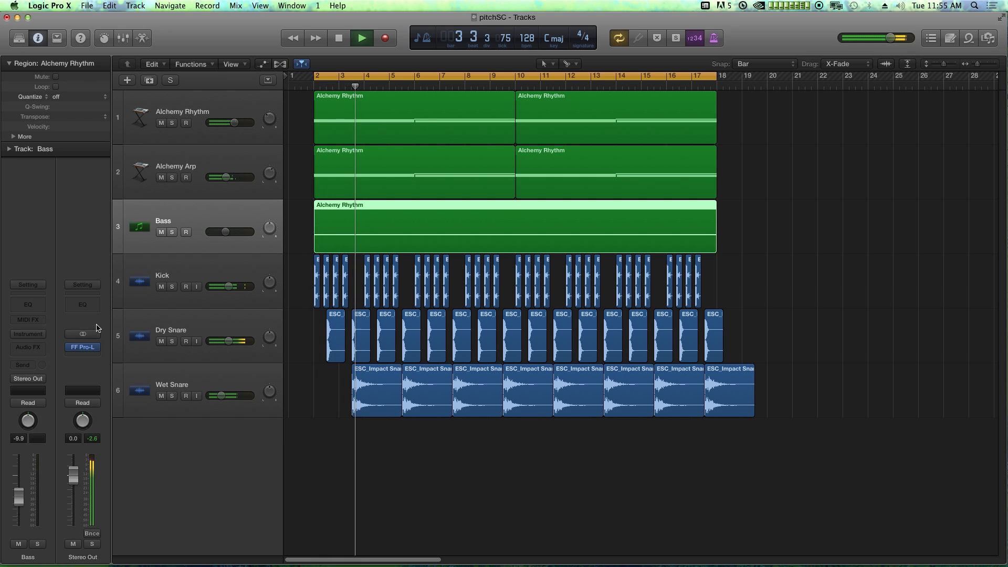
alt+click(25, 492)
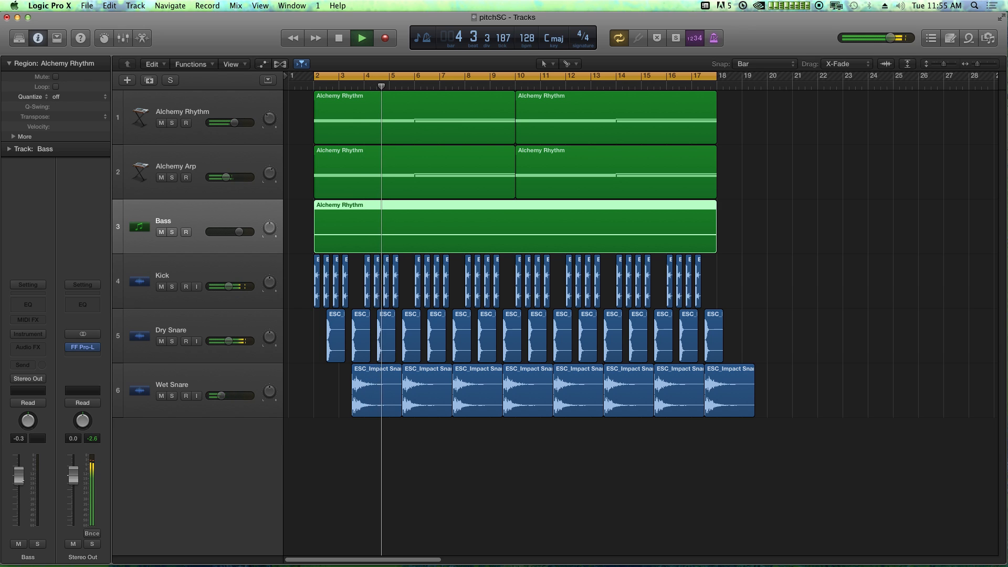
drag(19, 475, 19, 487)
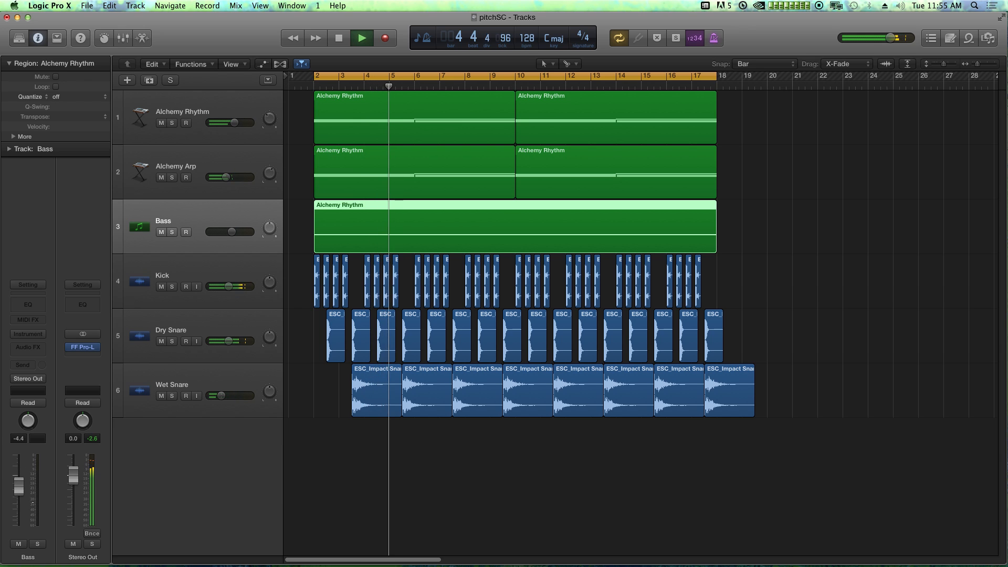
click(311, 500)
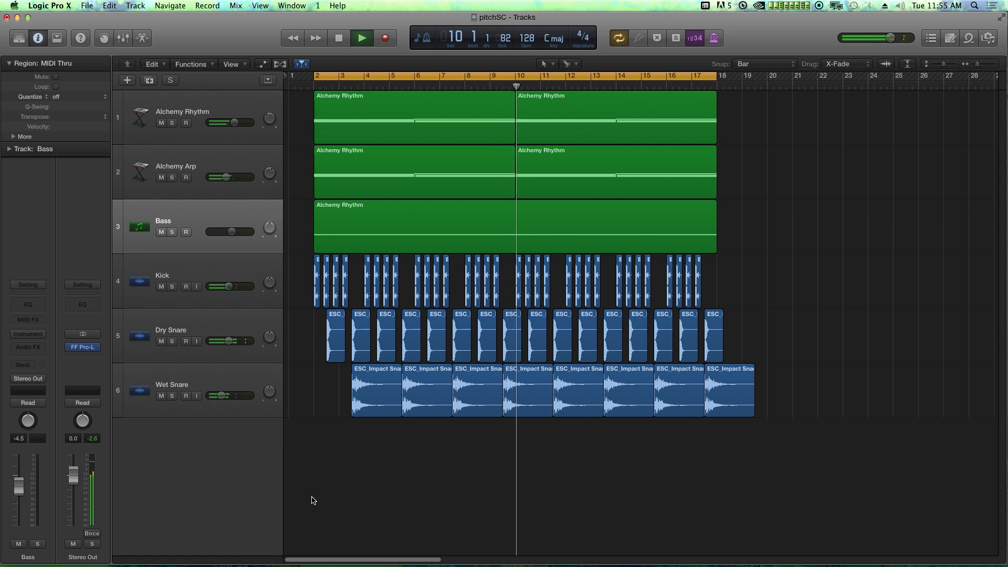
key(space)
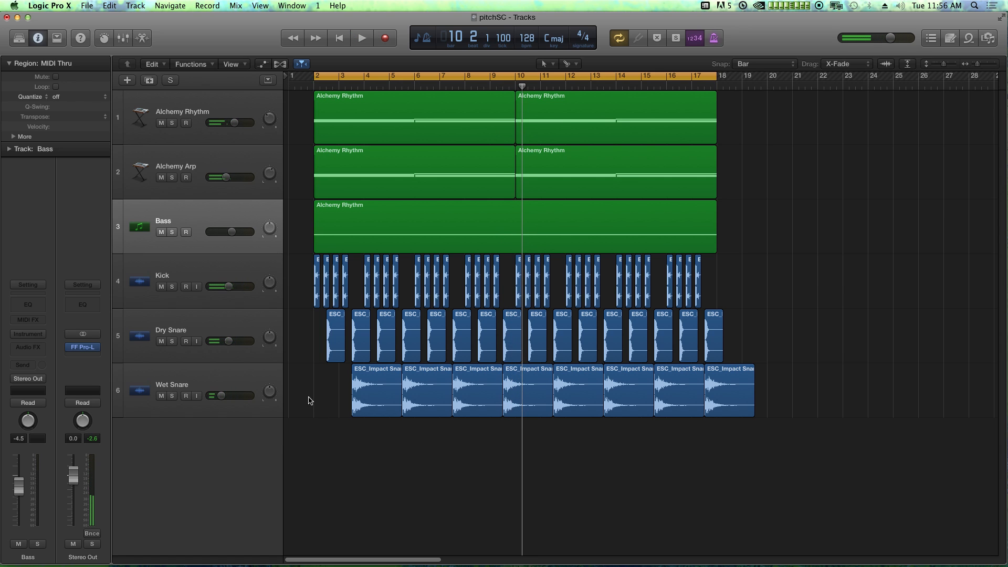
Mute the Alchemy Rhythm and Alchemy Arp tracks
click(162, 123)
click(161, 177)
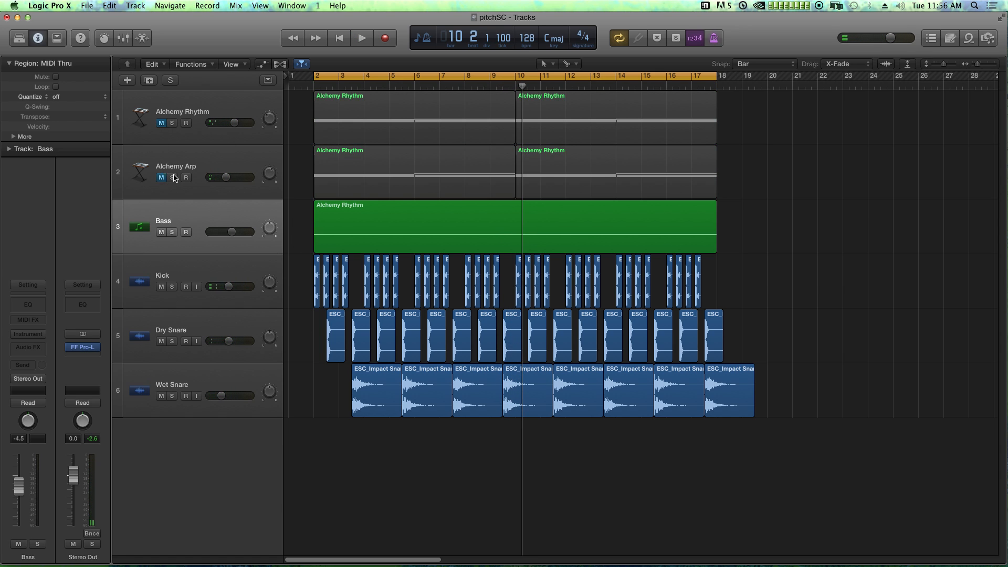
Examine the Bass region's notes in the Piano Roll and glance at the mixer's channel strips
click(371, 241)
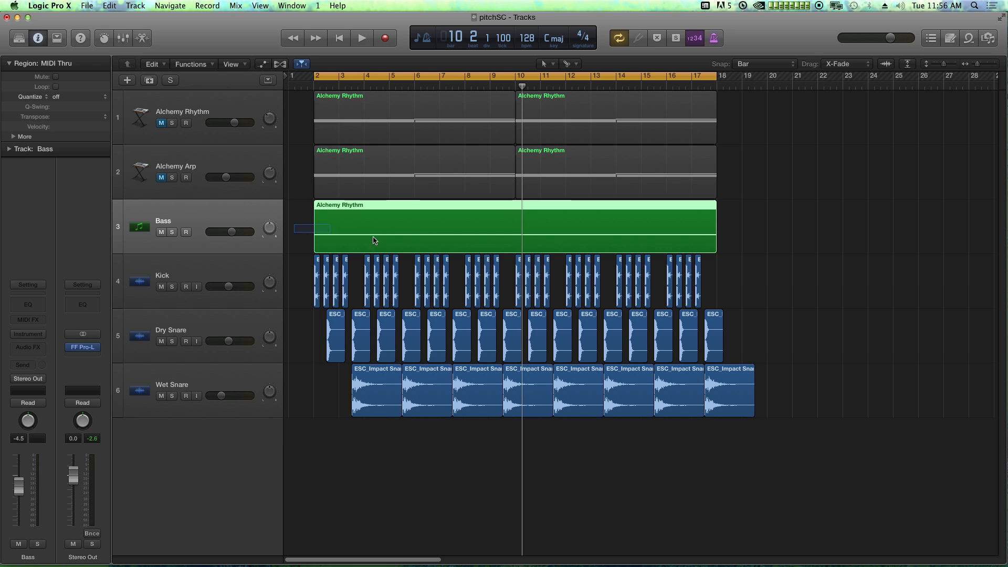
click(788, 219)
click(581, 241)
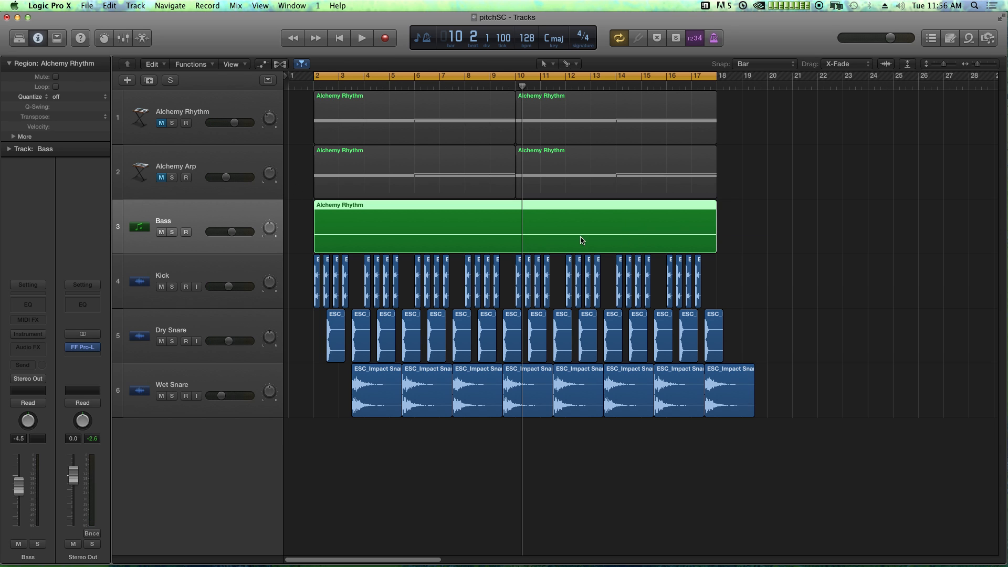
double_click(528, 239)
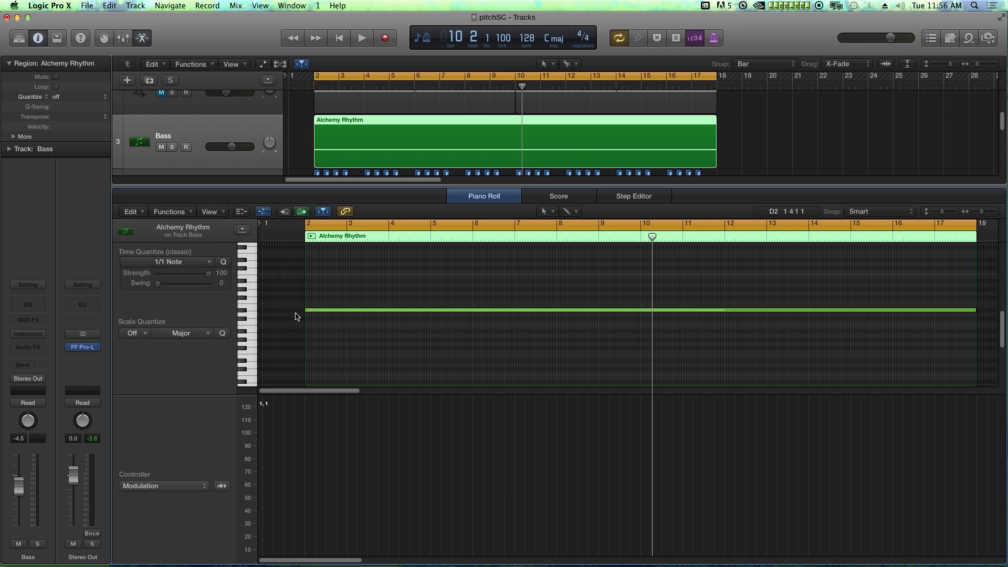
key(x)
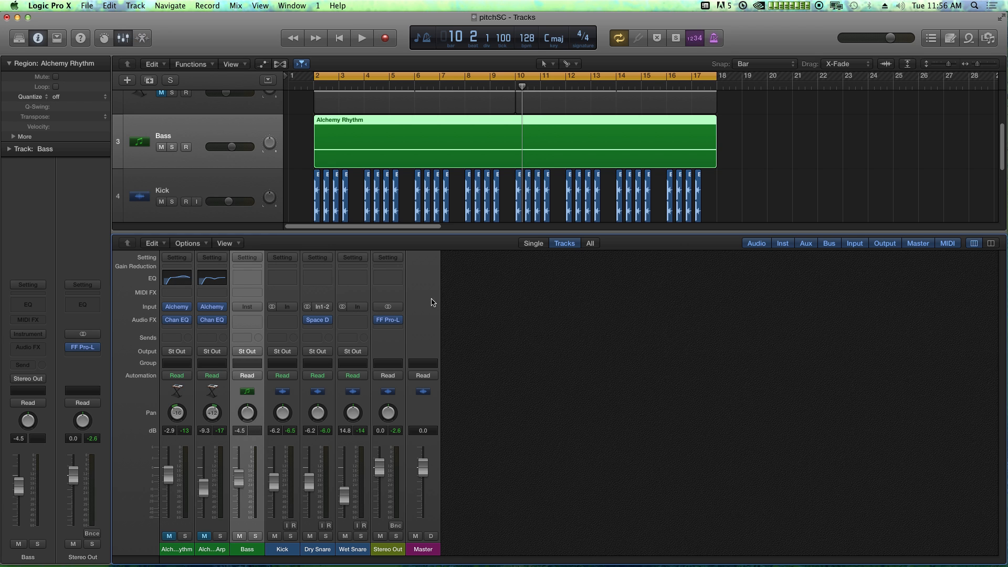
key(x)
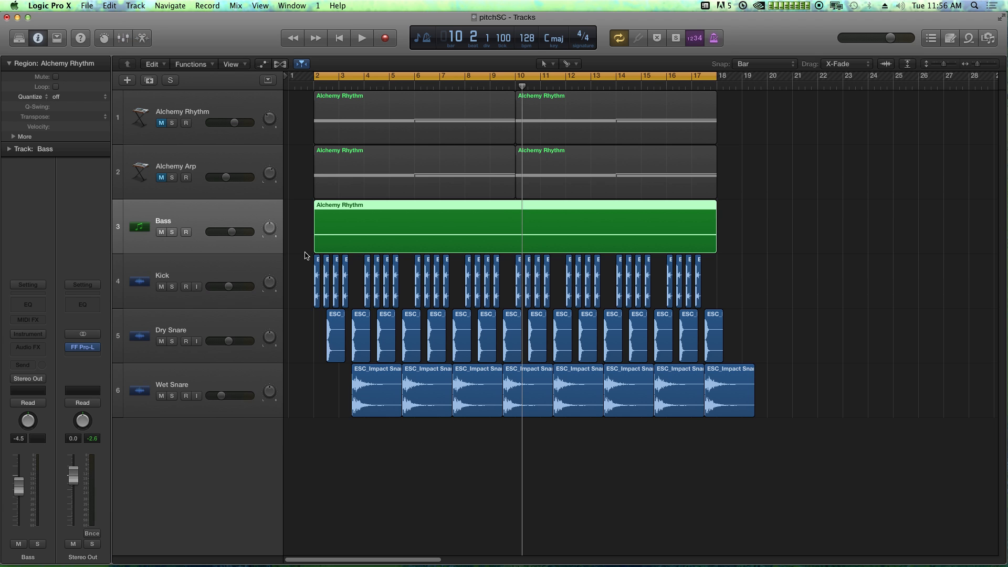
Insert a stereo ES2 (Synthesizer 2) instrument on the Bass track and move its window clear of the track headers
click(304, 253)
click(222, 227)
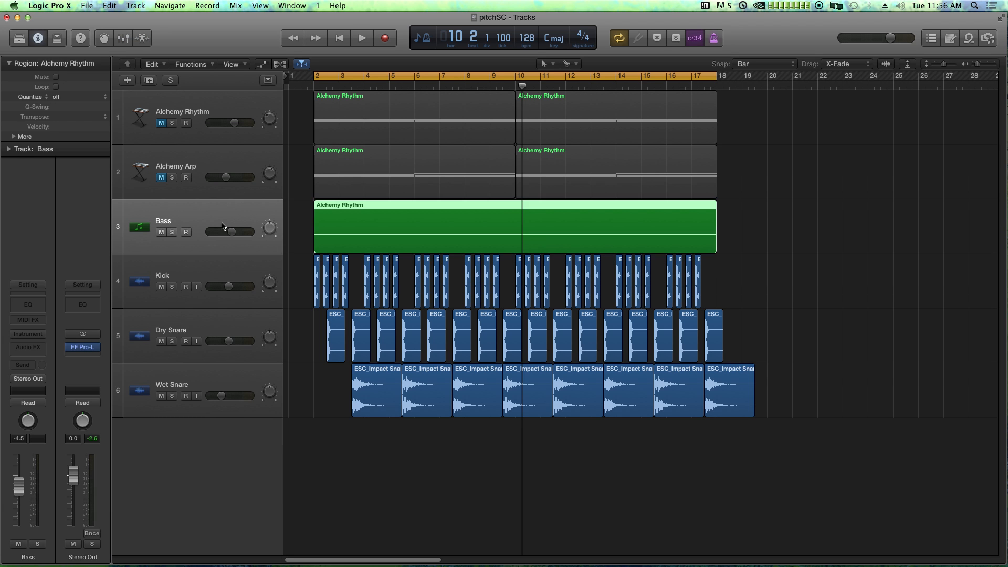
click(31, 334)
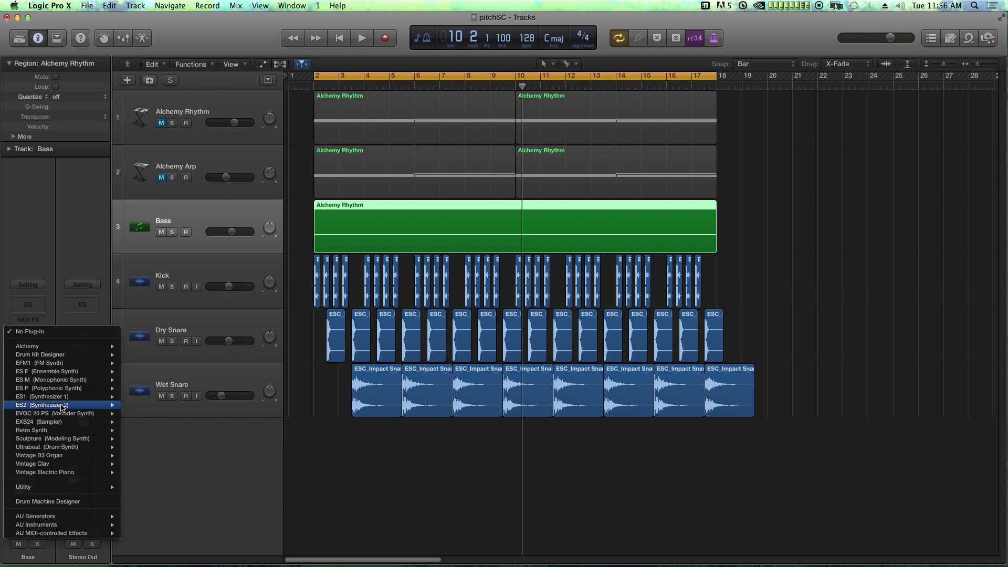
click(295, 282)
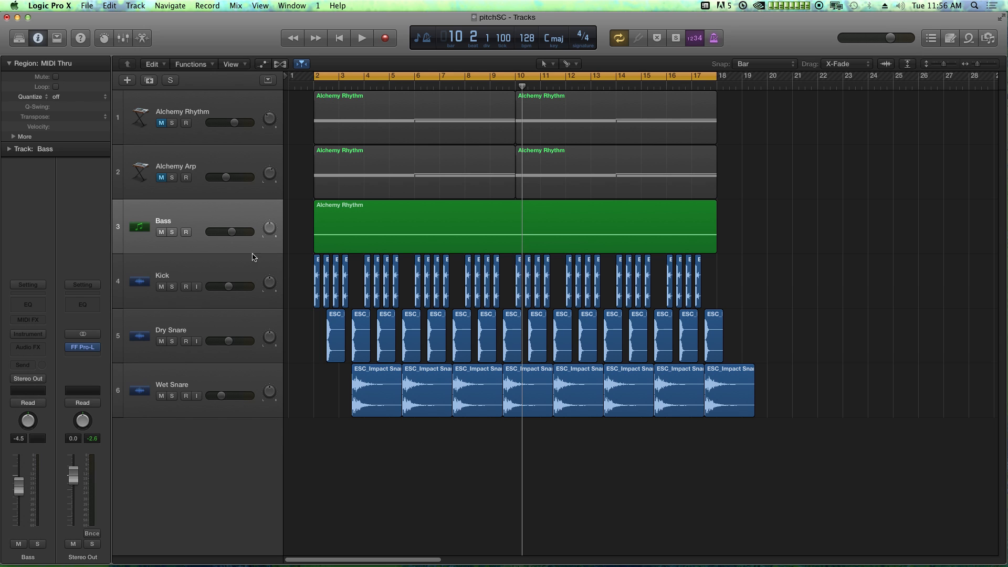
click(32, 334)
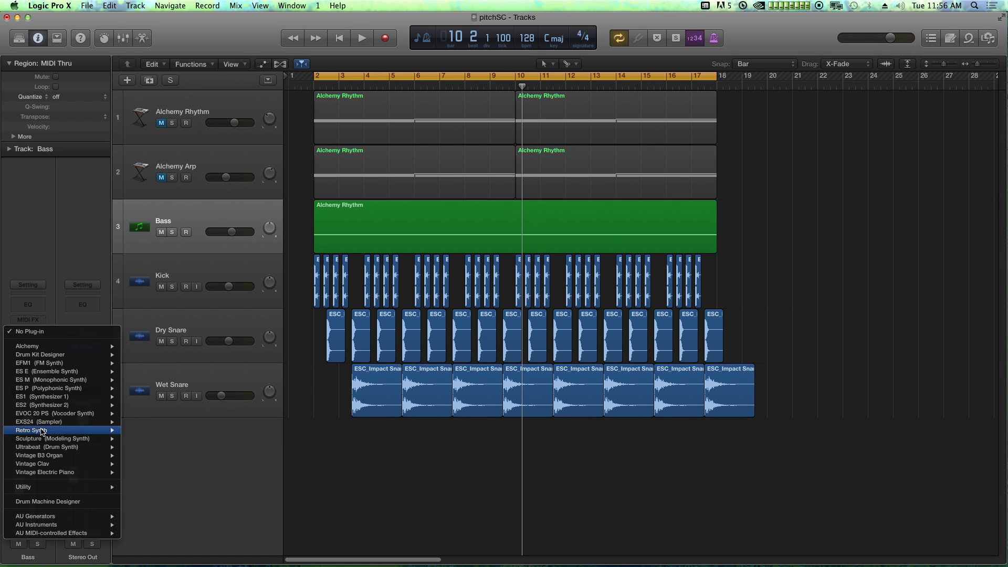
mouse_move(105, 405)
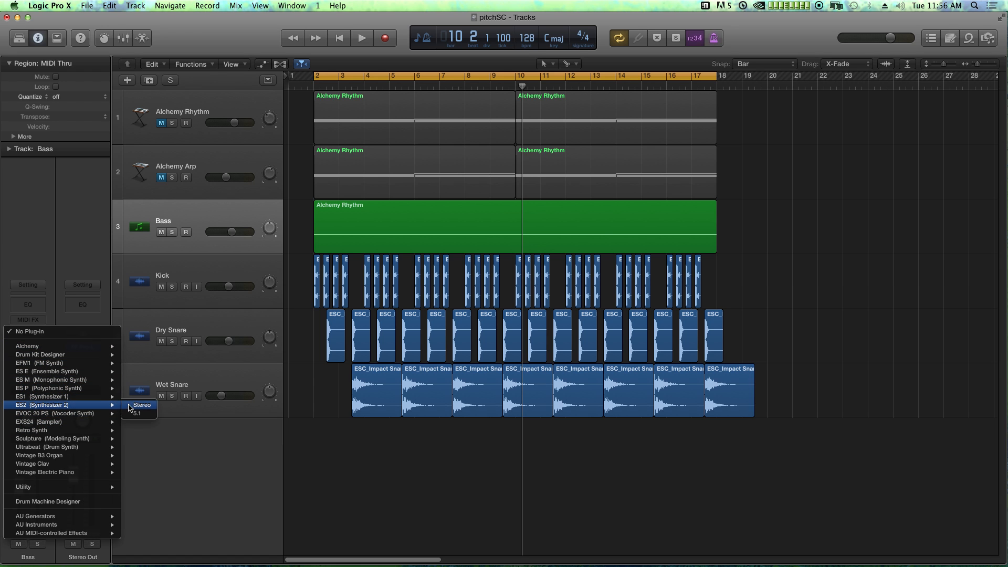
click(130, 406)
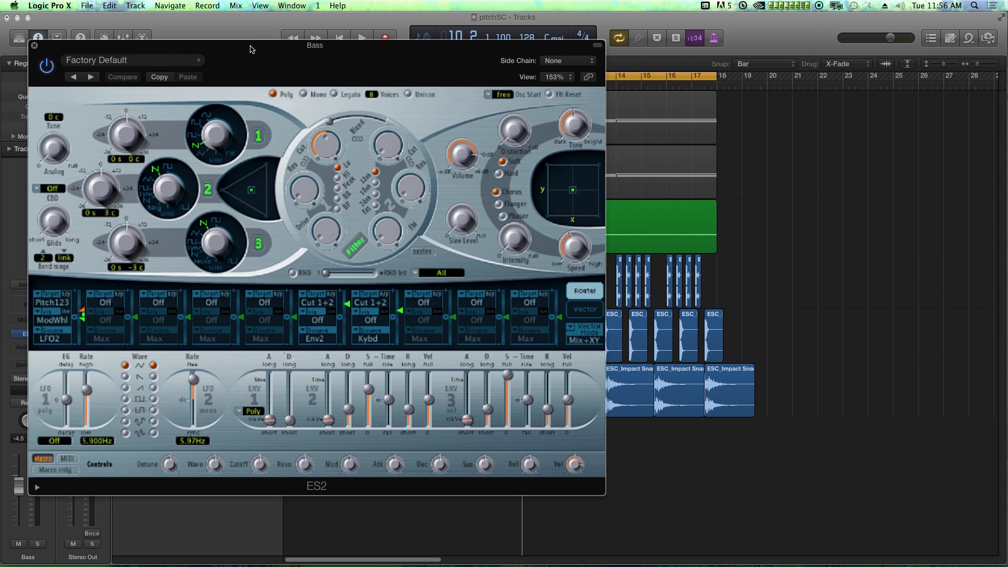
drag(251, 50, 546, 51)
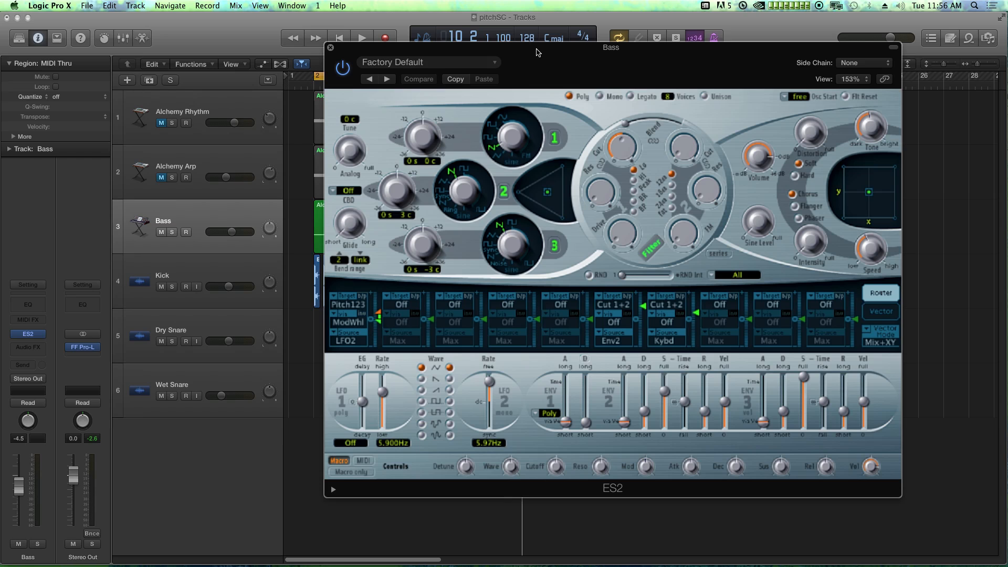
drag(537, 52, 518, 56)
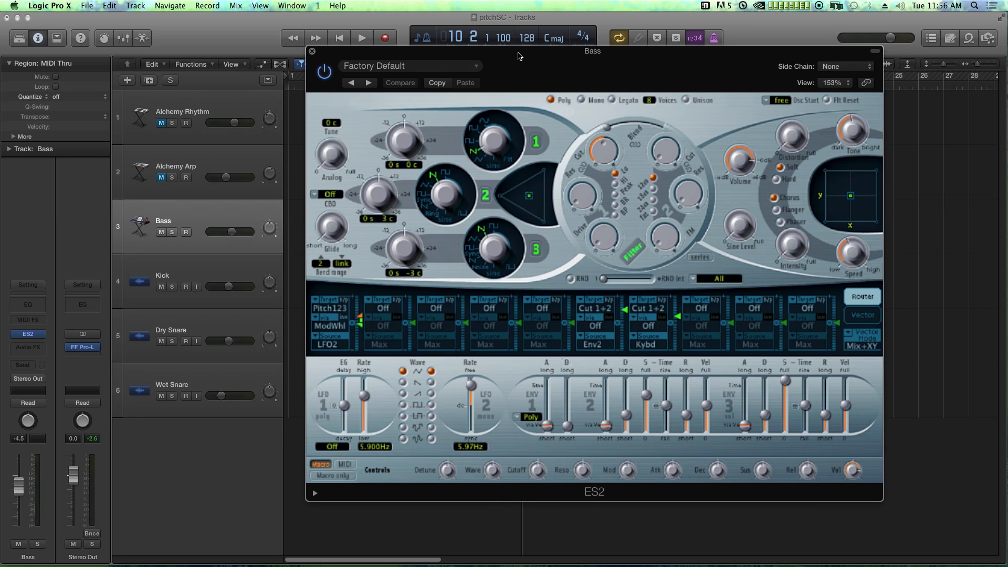
Load the Trance Lead preset from the Synth Leads category in ES2 and audition it with the drums
click(431, 66)
mouse_move(427, 272)
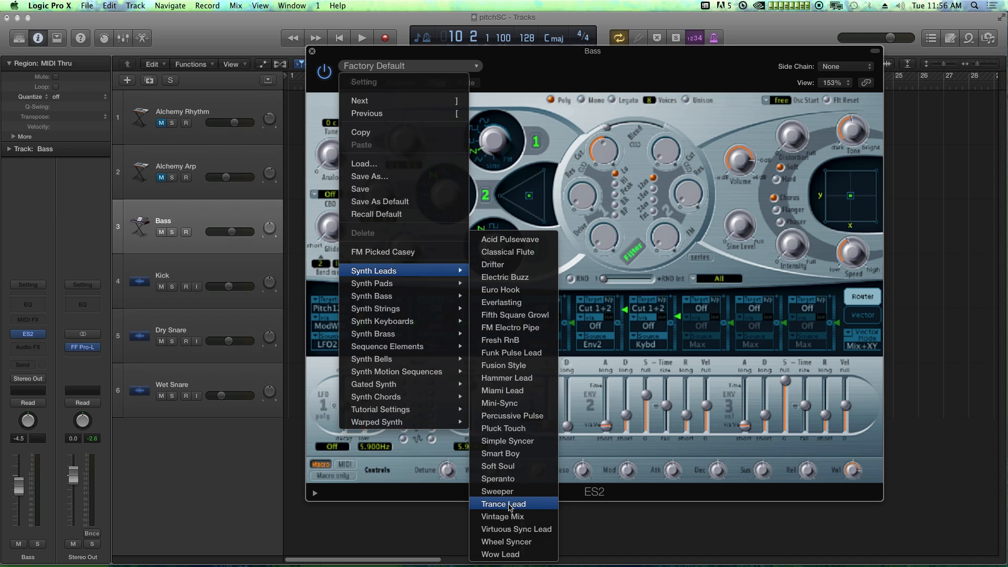
click(504, 505)
drag(426, 55, 403, 51)
key(space)
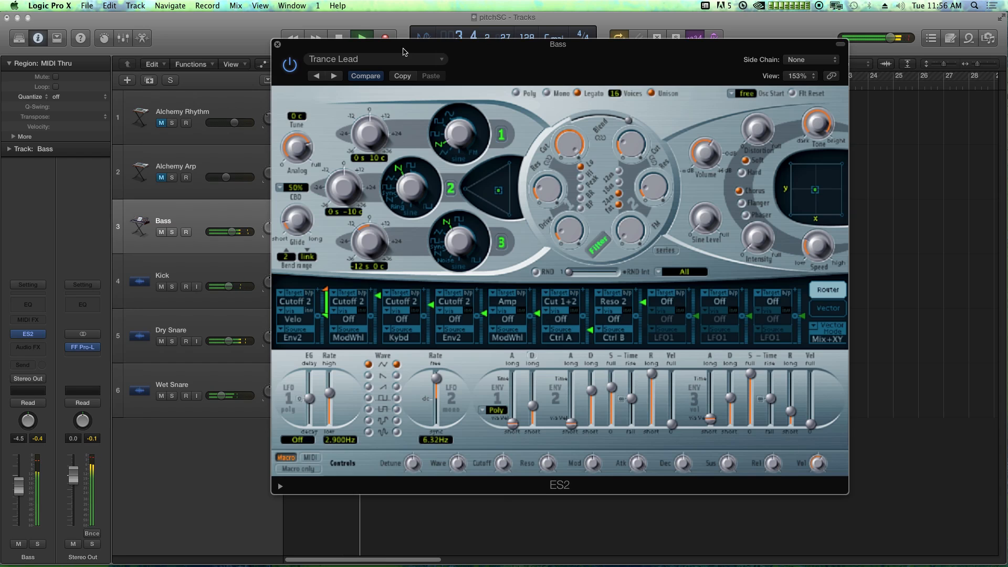
key(space)
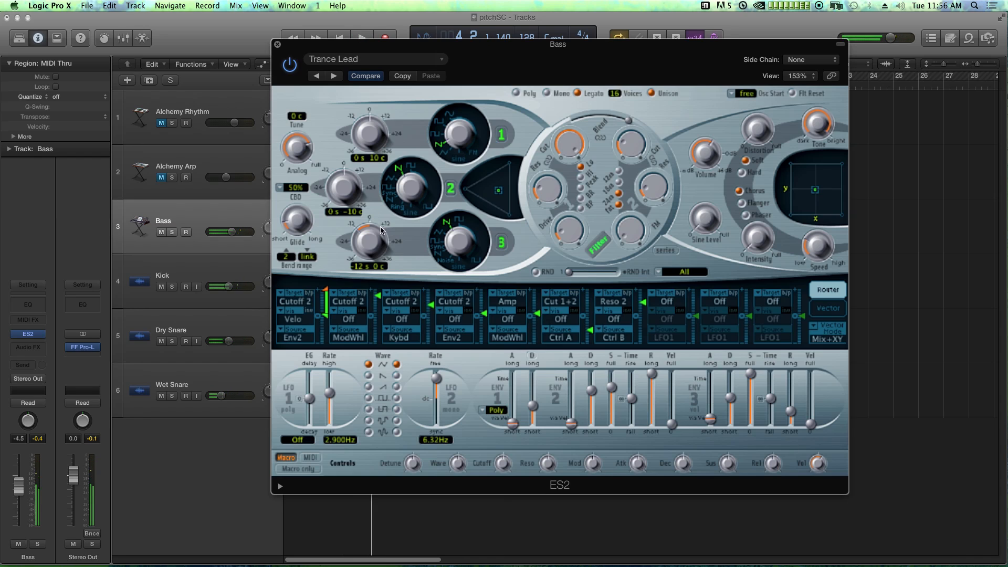
Set the targets of the first seven ES2 modulation router slots to Off
alt+click(308, 303)
alt+click(349, 305)
alt+click(392, 303)
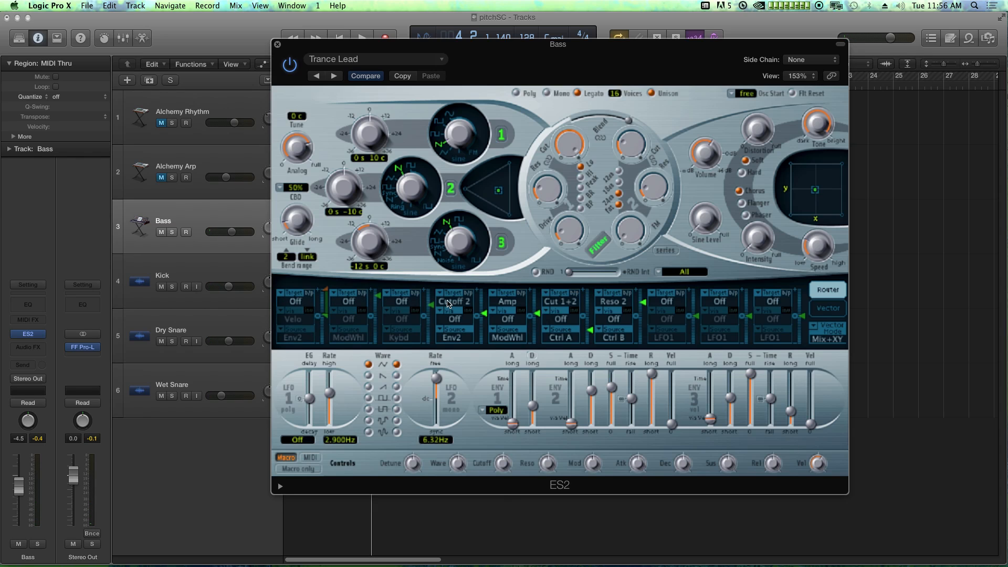
alt+click(451, 303)
alt+click(505, 303)
alt+click(558, 304)
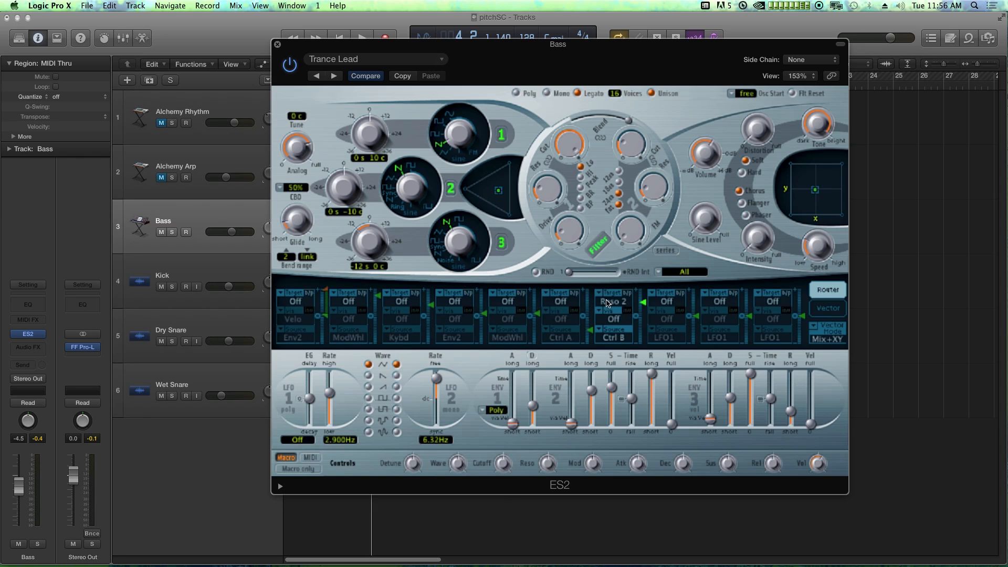
alt+click(607, 303)
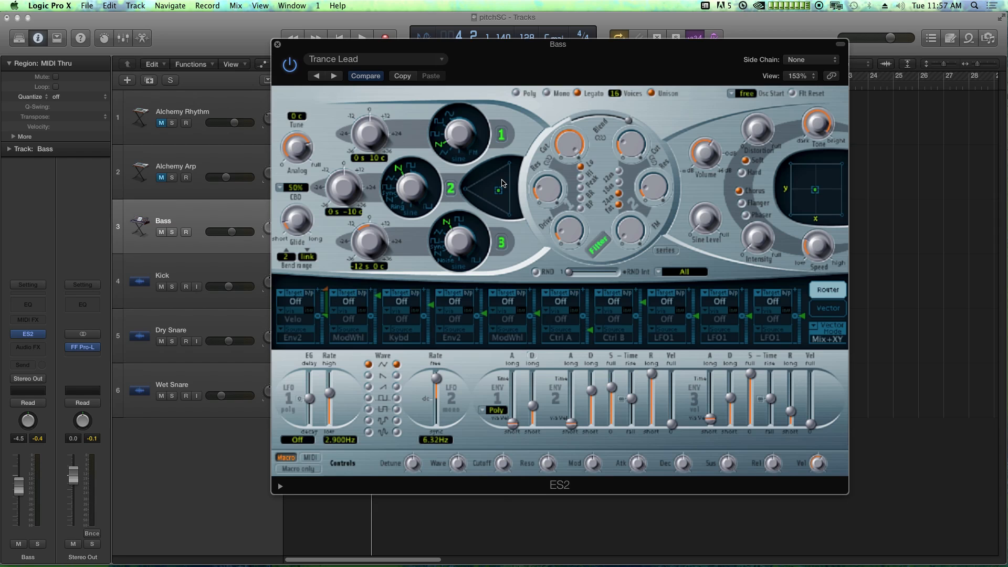
Set the cutoff of ES2's second filter to about 0.762 while listening to the loop
key(space)
drag(579, 123, 629, 135)
drag(633, 154, 640, 91)
key(space)
drag(632, 143, 635, 138)
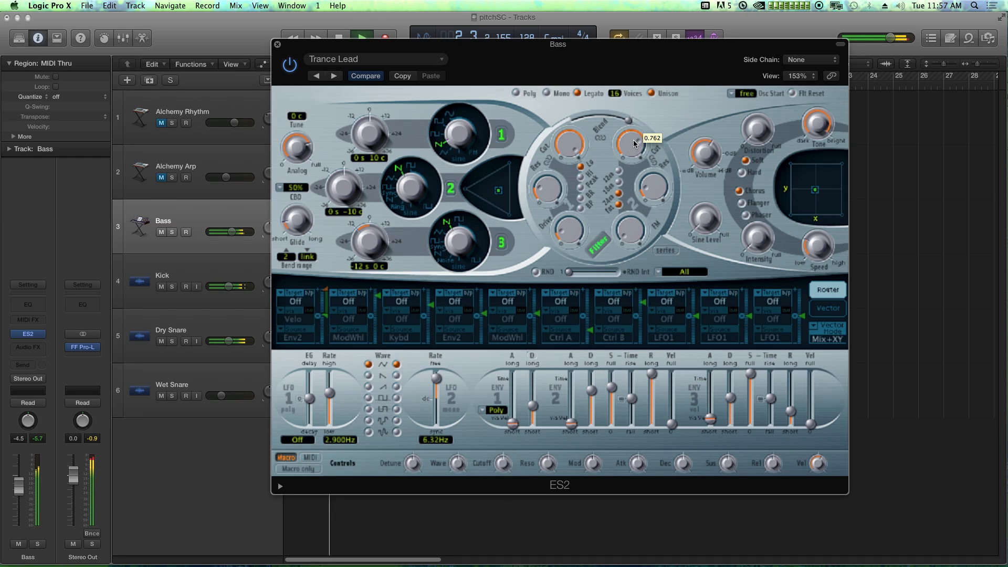
key(space)
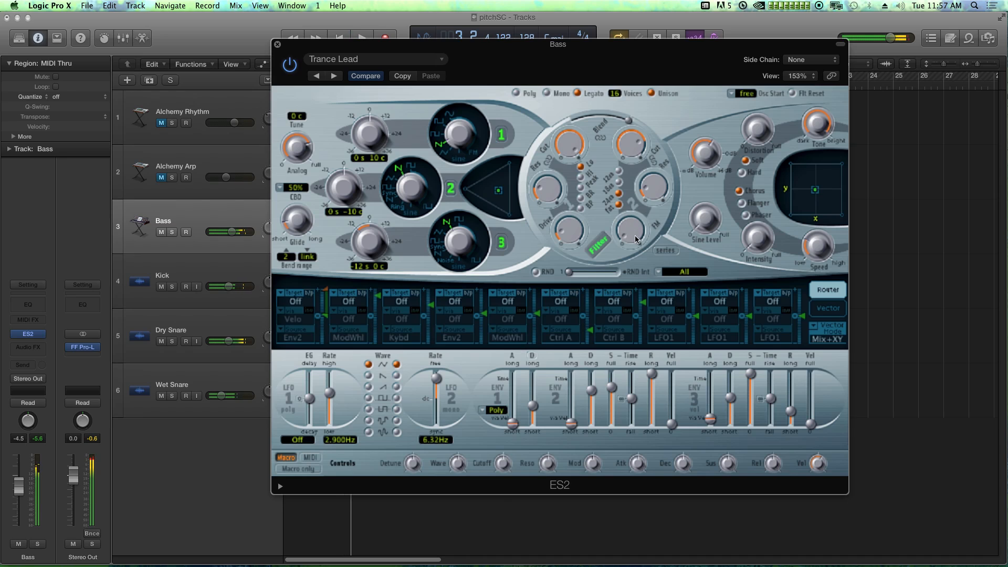
Raise the FM amount of ES2's second filter slightly and audition the bass
drag(636, 236, 635, 222)
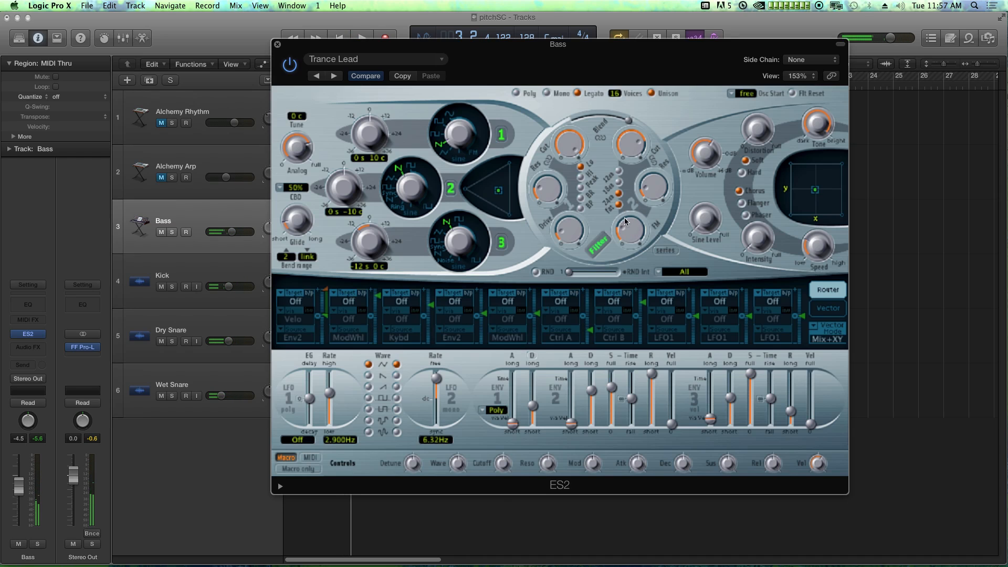
key(space)
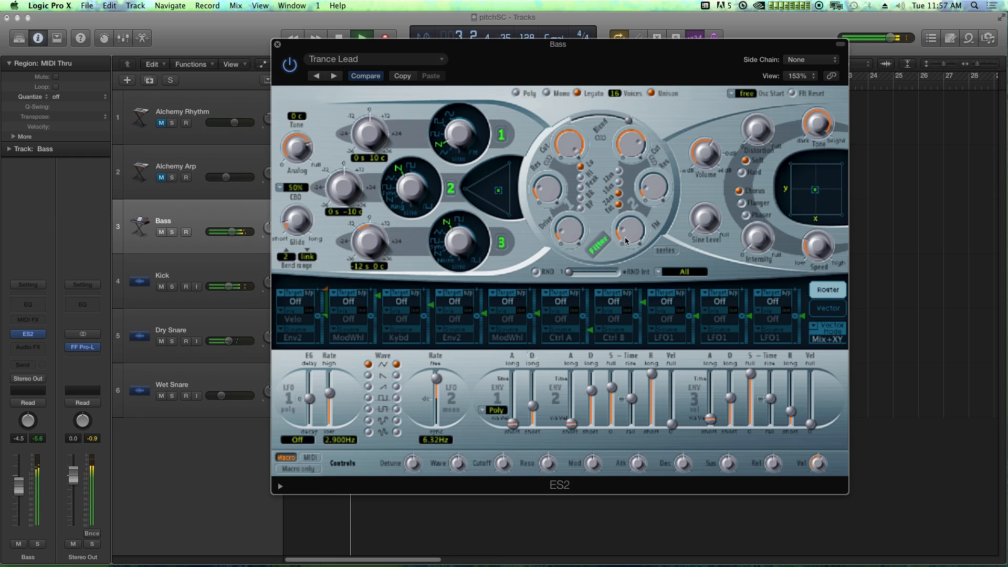
key(space)
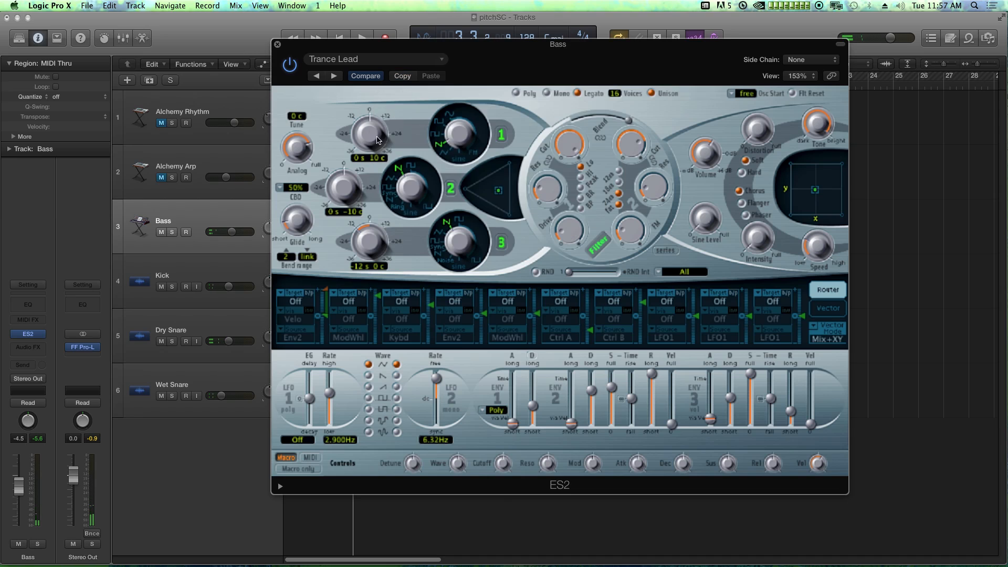
Tune ES2's first oscillator down to -12 semitones and audition the loop
drag(370, 134, 374, 156)
key(space)
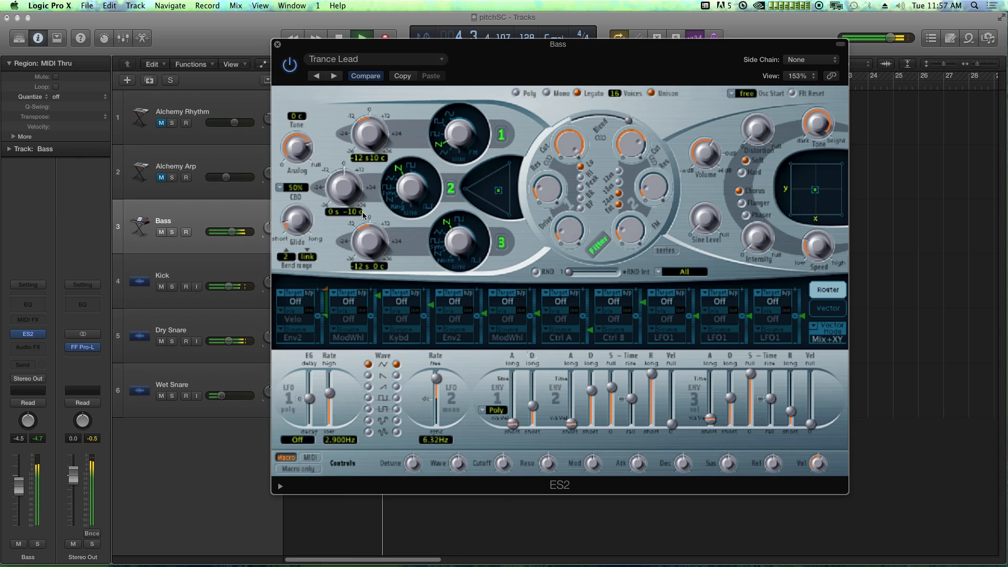
key(space)
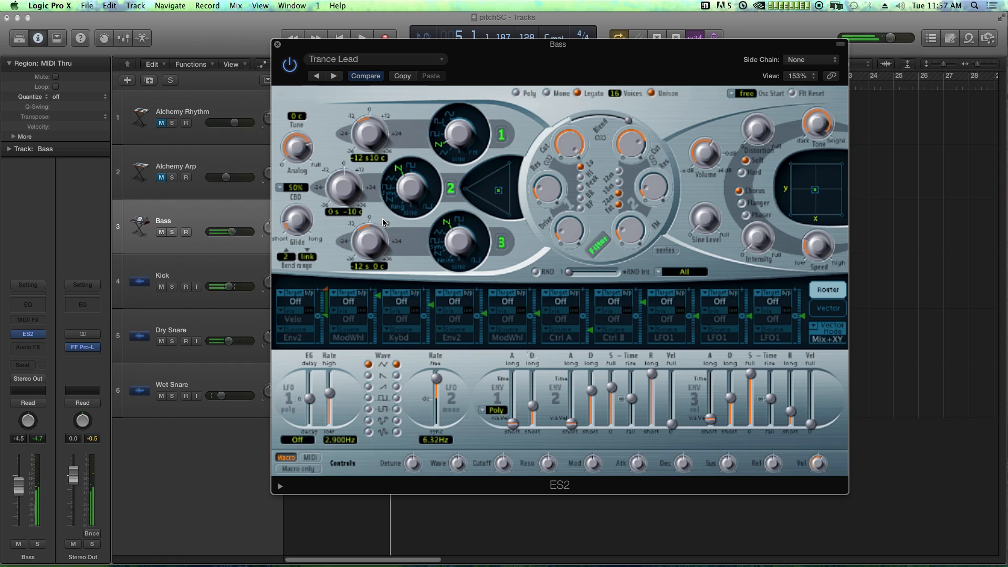
Select the Kick track and mute the Dry Snare and Wet Snare tracks
click(242, 265)
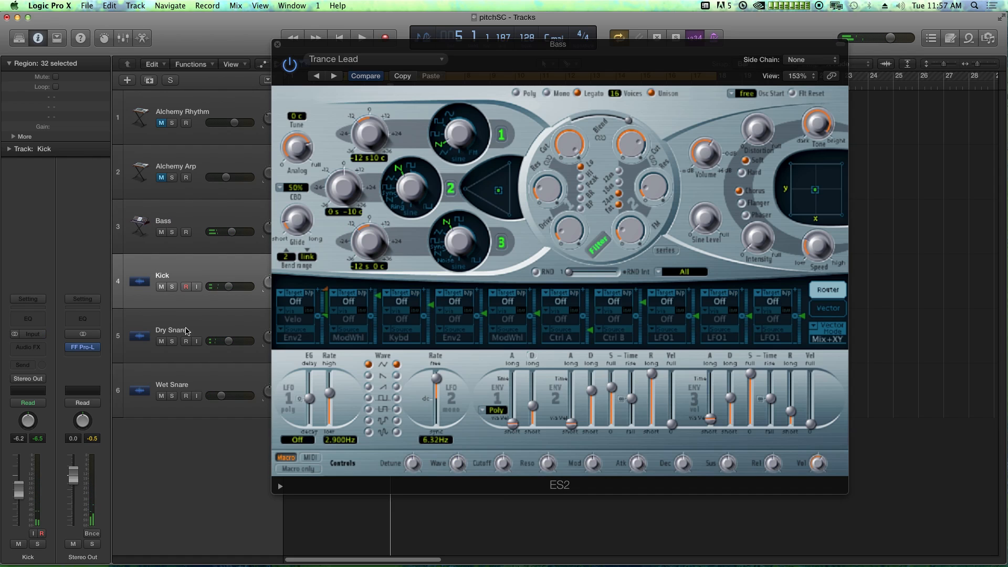
click(161, 342)
click(161, 396)
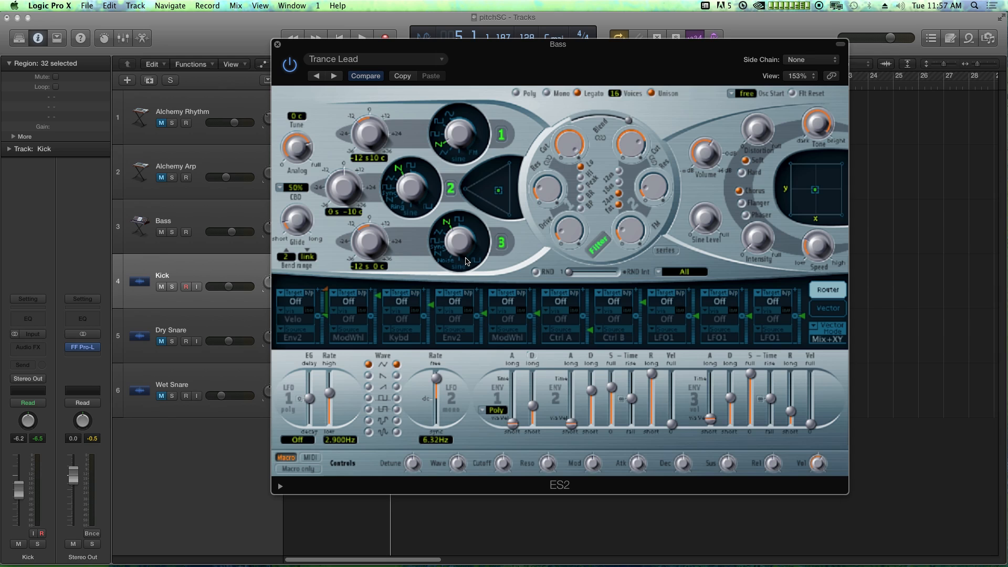
Set the first ES2 modulation router slot's target to Pitch123 and its source to SideCh
click(295, 302)
click(296, 287)
click(293, 303)
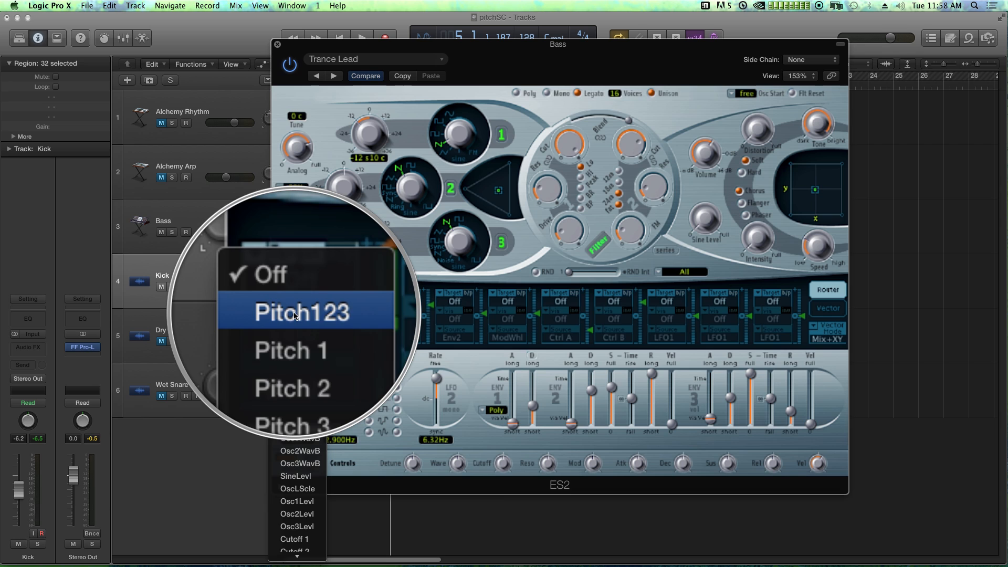
click(294, 314)
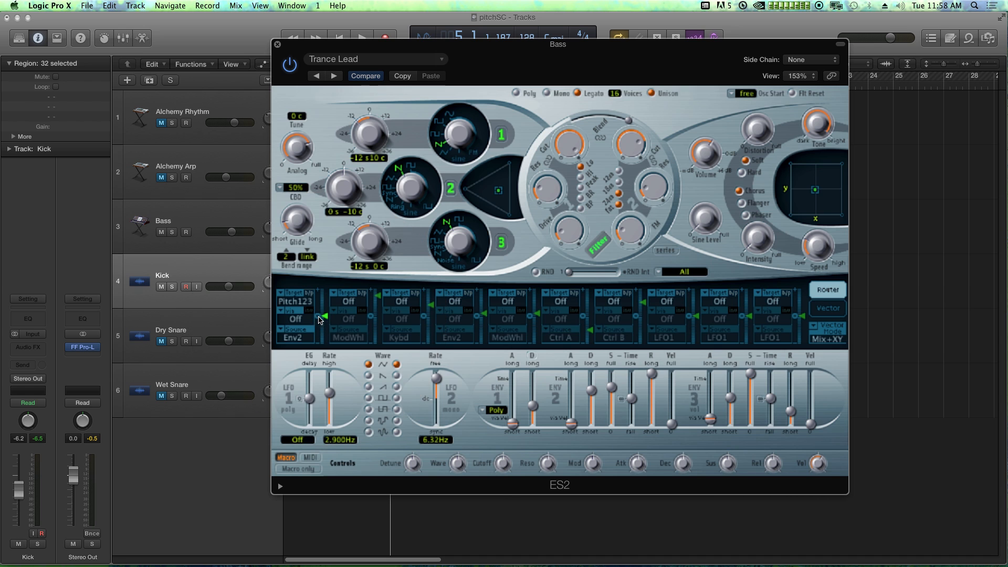
click(294, 339)
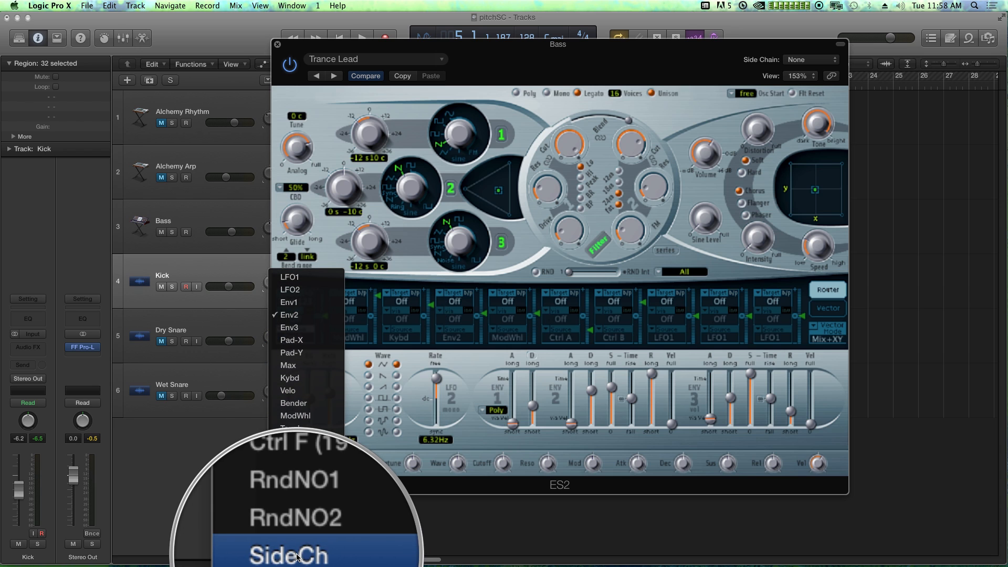
click(297, 557)
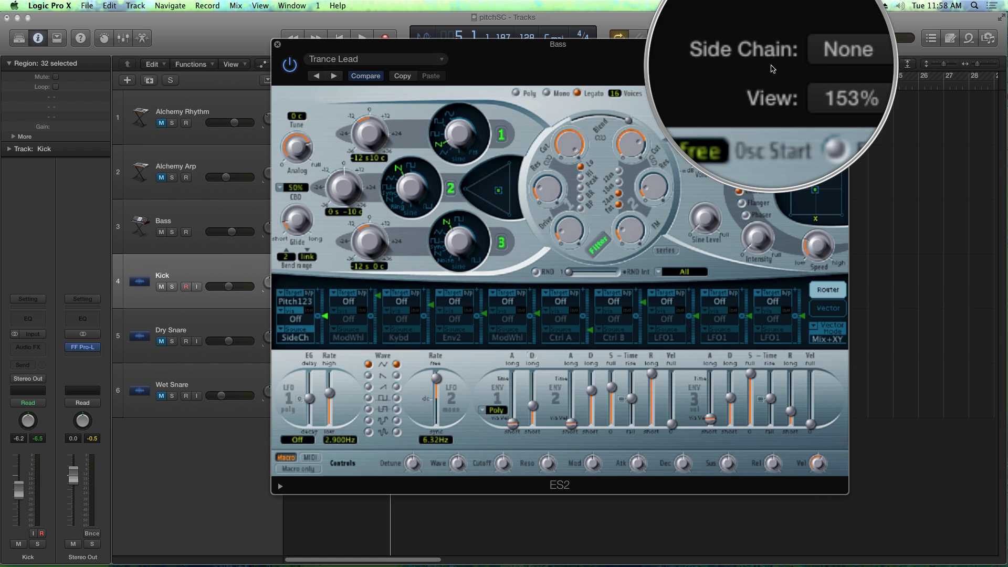
Choose Audio 1 - Kick as the side chain input for ES2
click(800, 61)
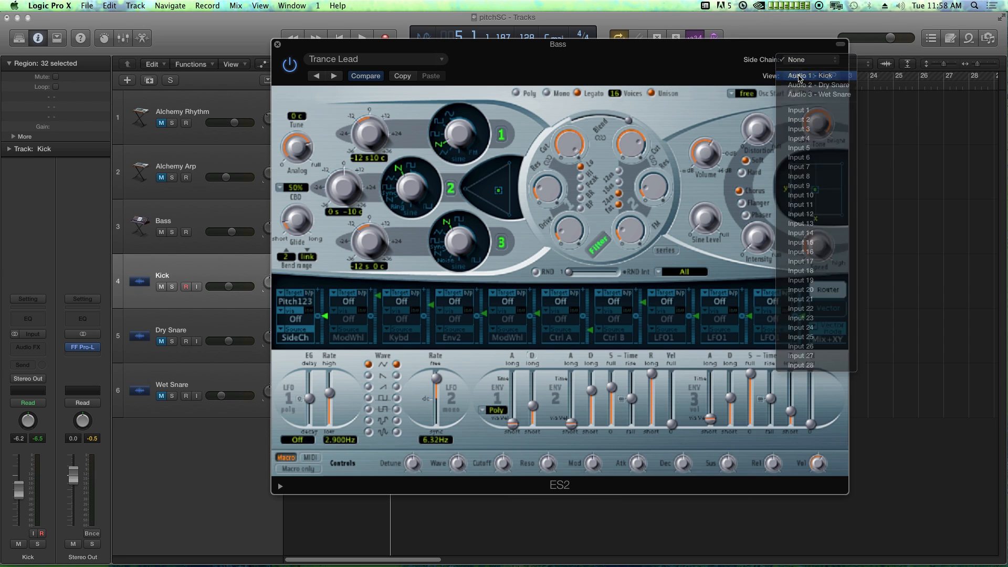
click(800, 76)
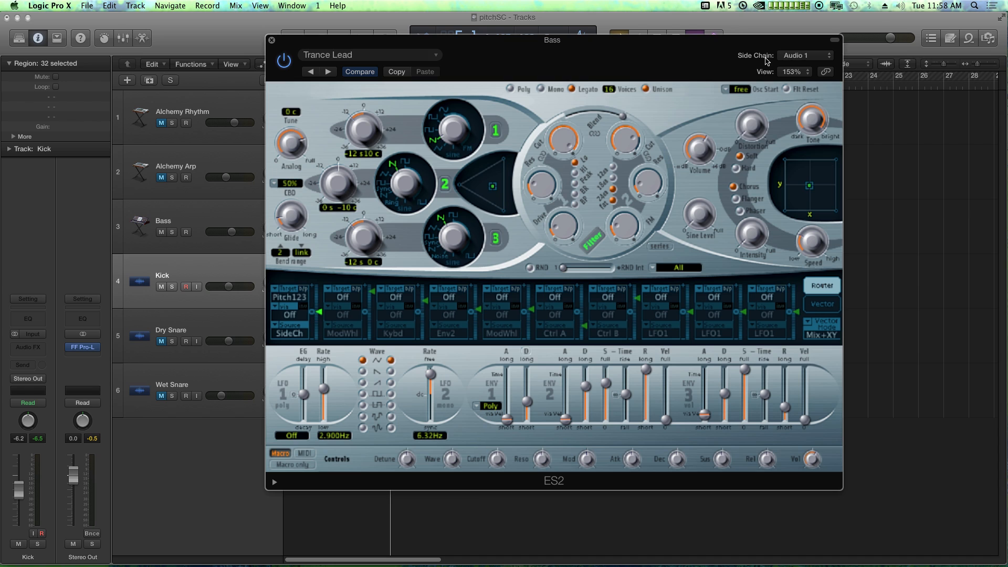
click(797, 57)
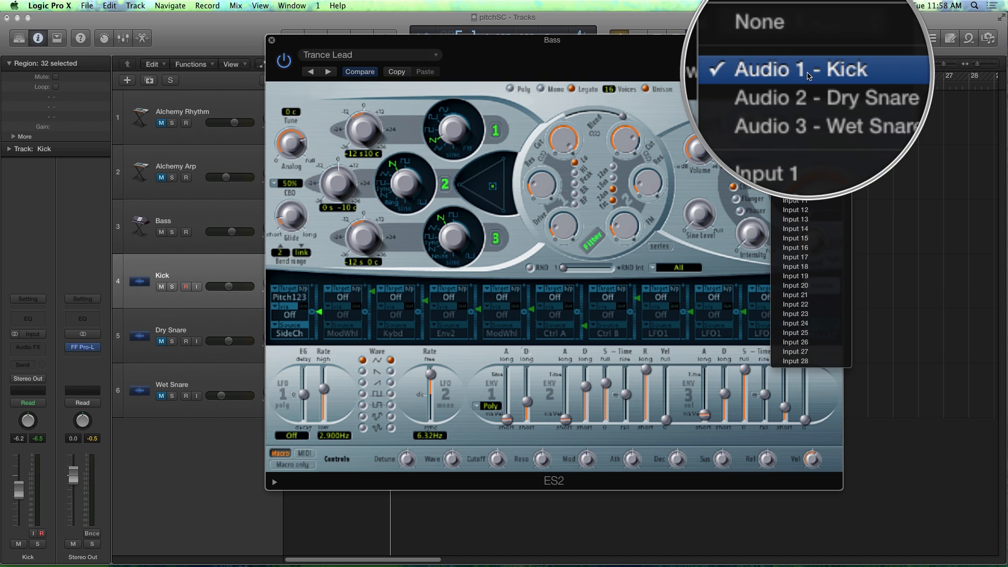
click(808, 75)
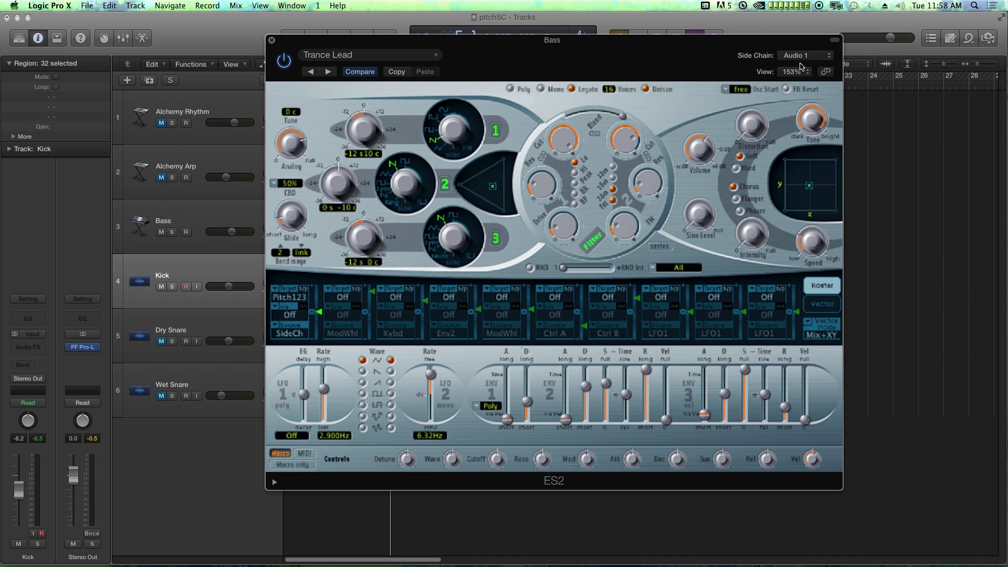
click(803, 55)
click(804, 68)
click(789, 57)
click(749, 45)
Uncover the arrangement behind the ES2 window and check the side chain source against the Kick track
drag(736, 46, 689, 337)
drag(311, 268, 309, 289)
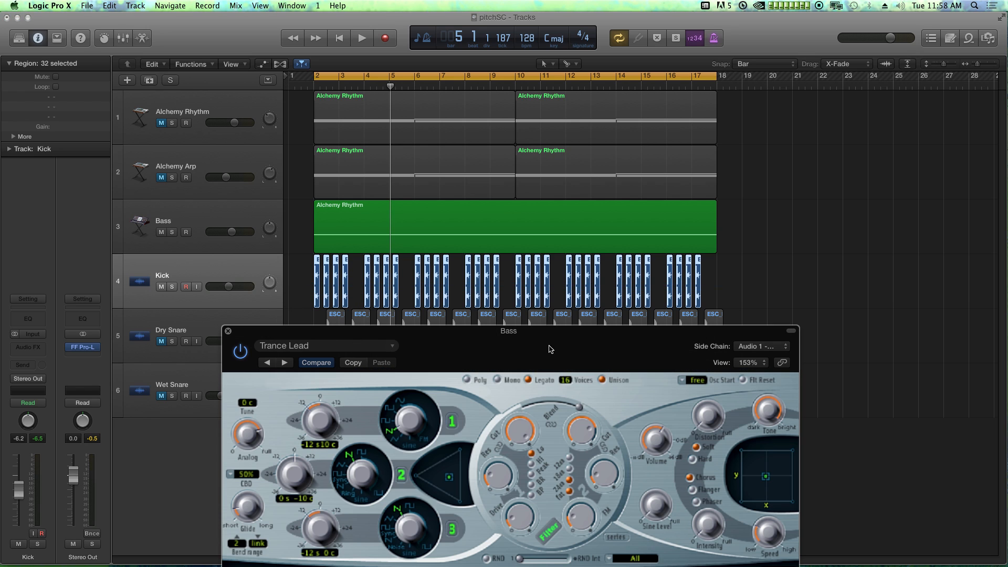
click(758, 348)
click(677, 339)
drag(734, 283, 730, 310)
click(755, 346)
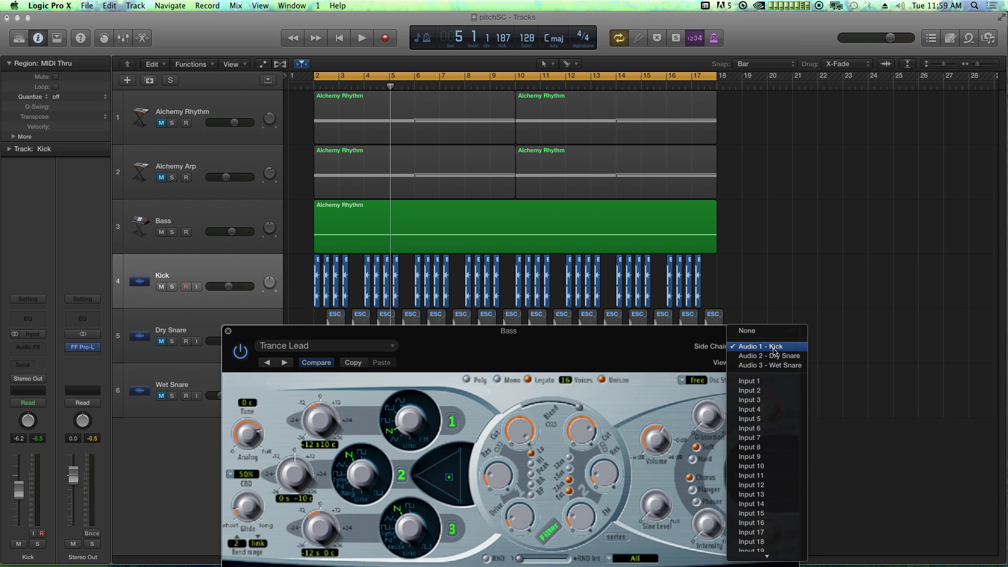
click(675, 345)
drag(675, 345, 737, 67)
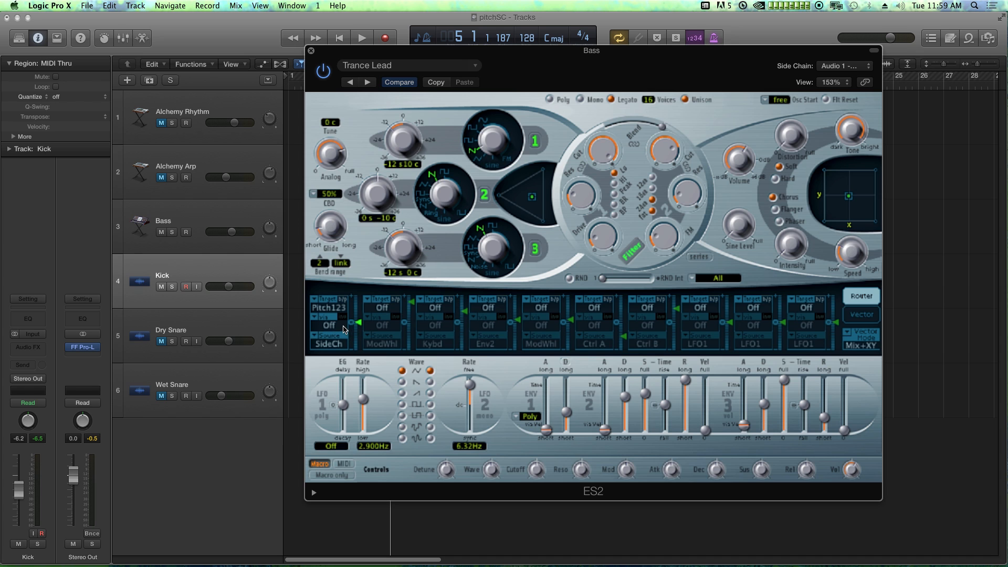
Set a moderate negative modulation amount for the first router slot, comparing it with a positive amount during playback
drag(359, 322, 365, 355)
key(space)
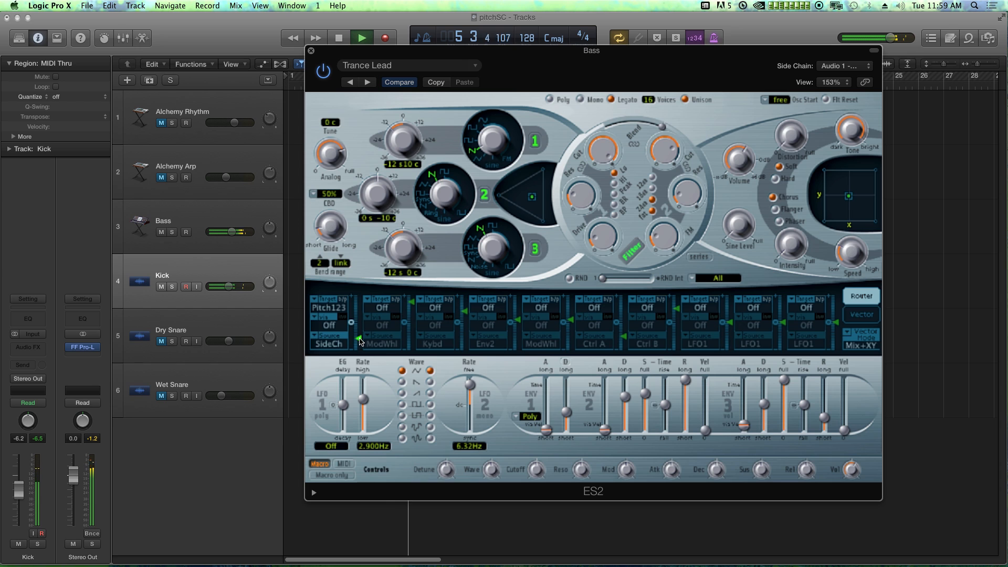
drag(360, 341, 363, 288)
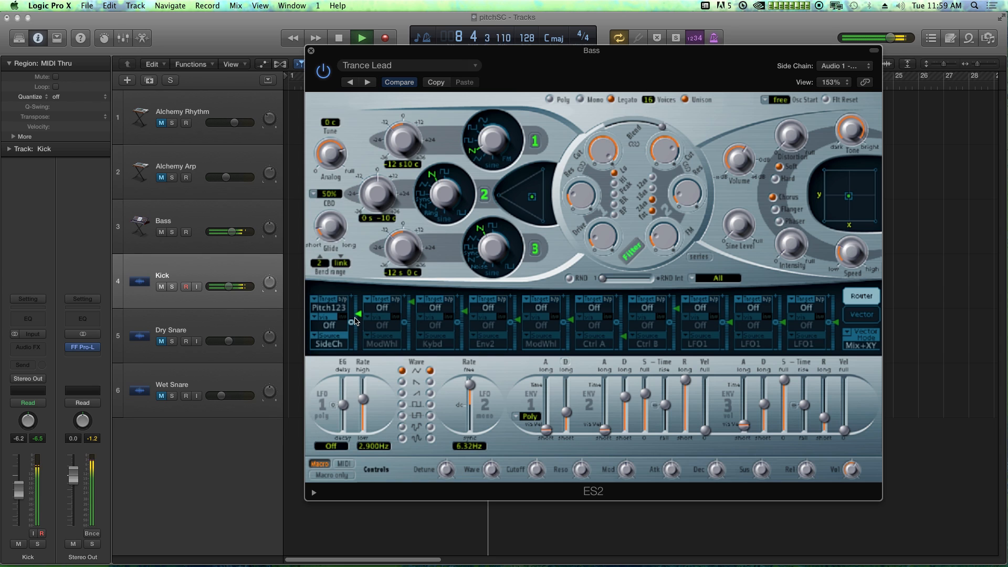
key(space)
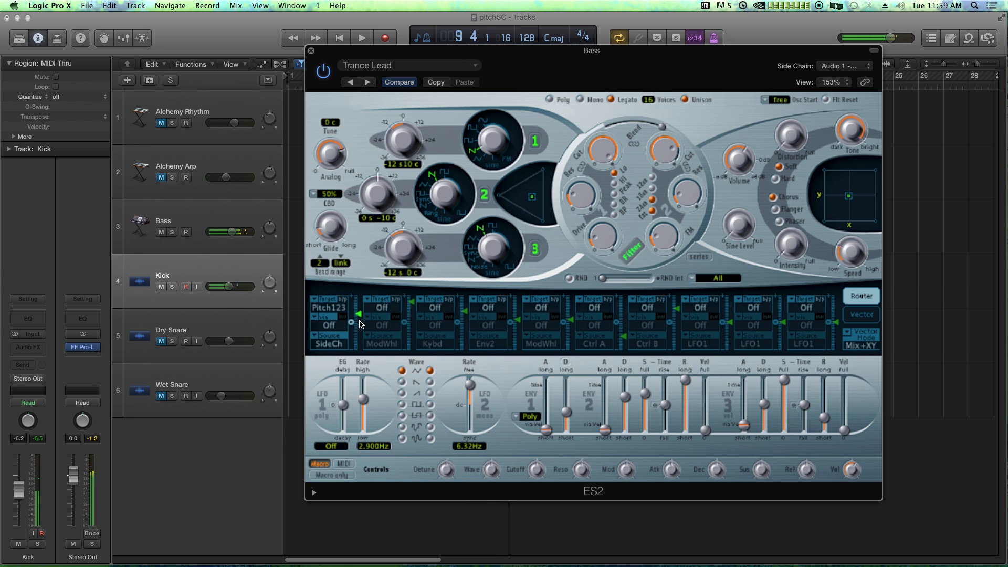
drag(359, 317, 366, 357)
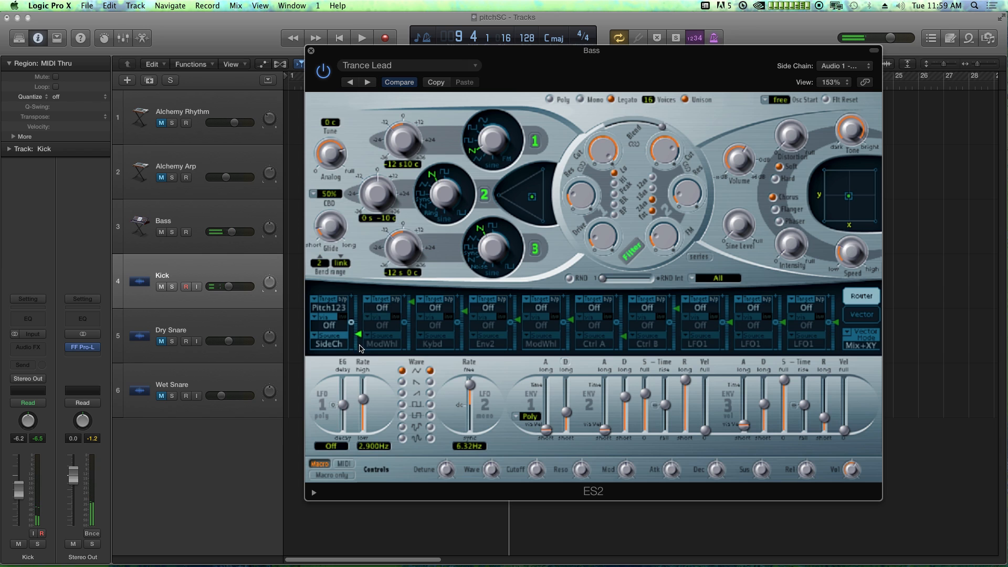
key(space)
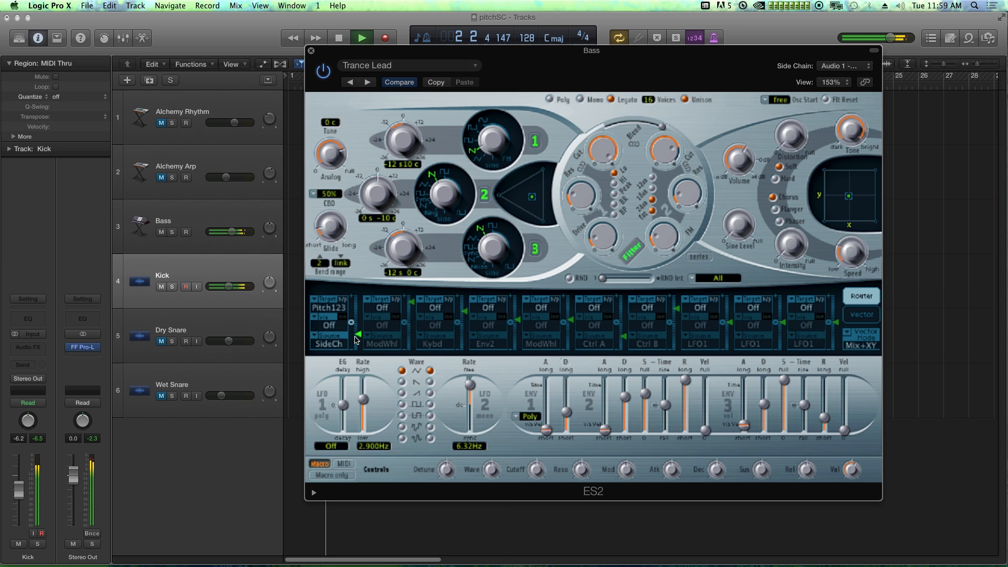
key(space)
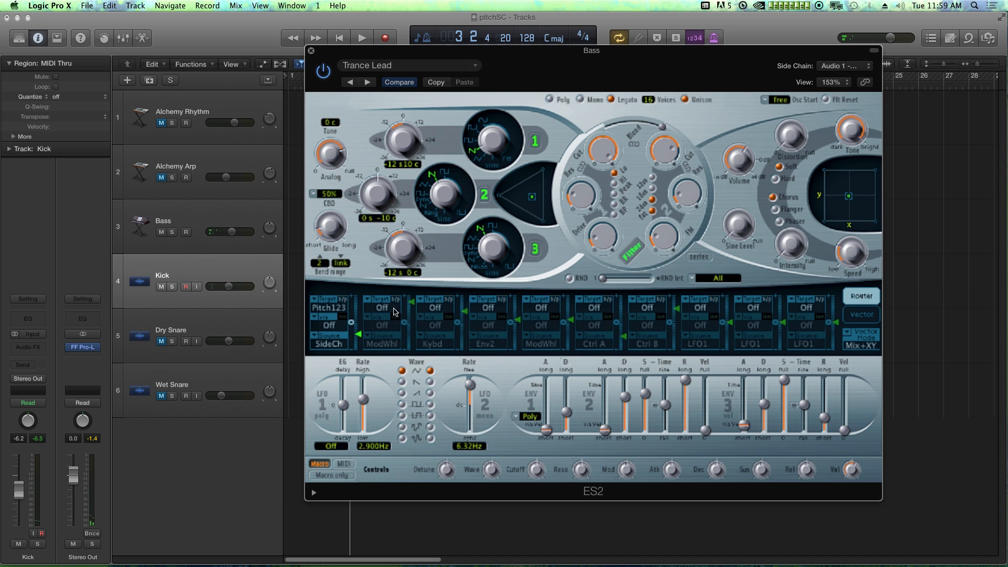
Set the second modulation router slot's target to LPF FM and its source to SideCh
click(394, 310)
mouse_move(384, 556)
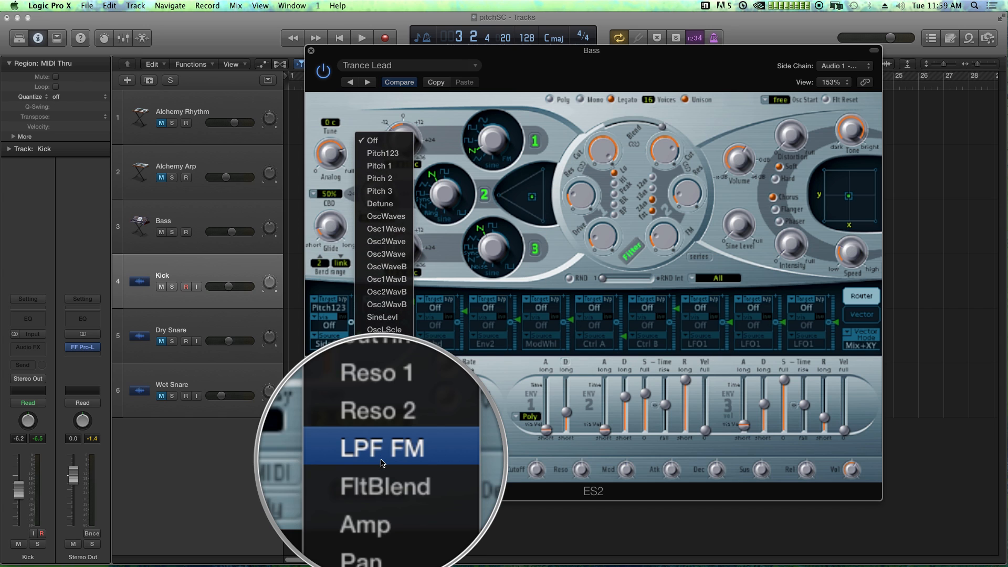
click(382, 463)
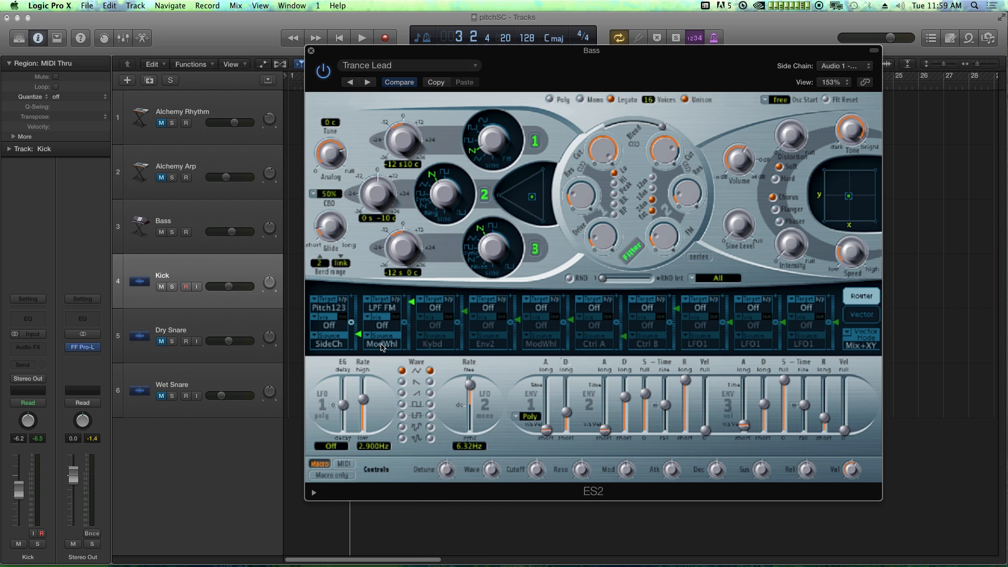
click(382, 345)
click(386, 483)
Reduce the second router slot's modulation amount to a small positive value and audition the bass with the kick
mouse_move(412, 302)
mouse_down()
mouse_move(413, 346)
mouse_move(414, 305)
mouse_move(414, 318)
mouse_up()
key(space)
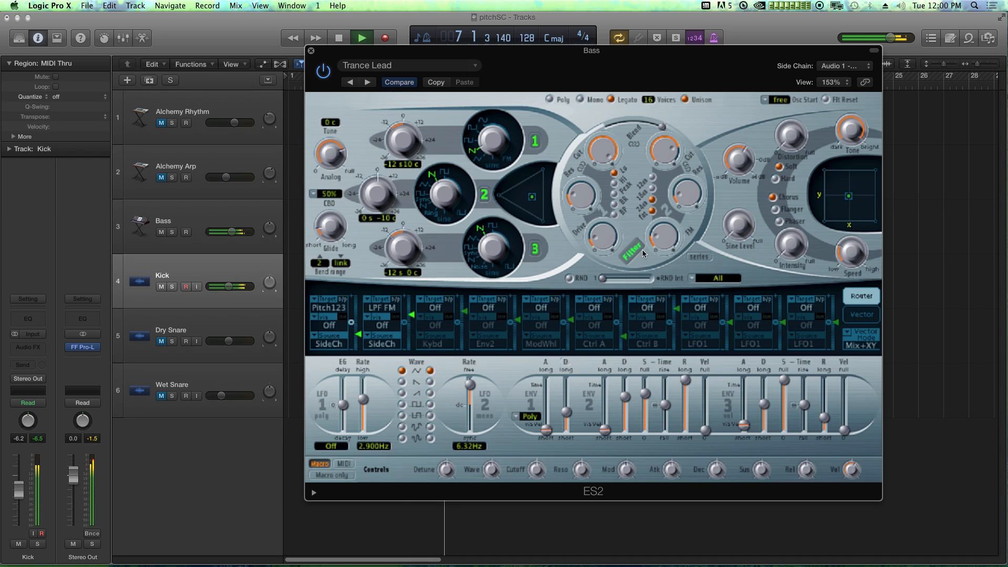
key(space)
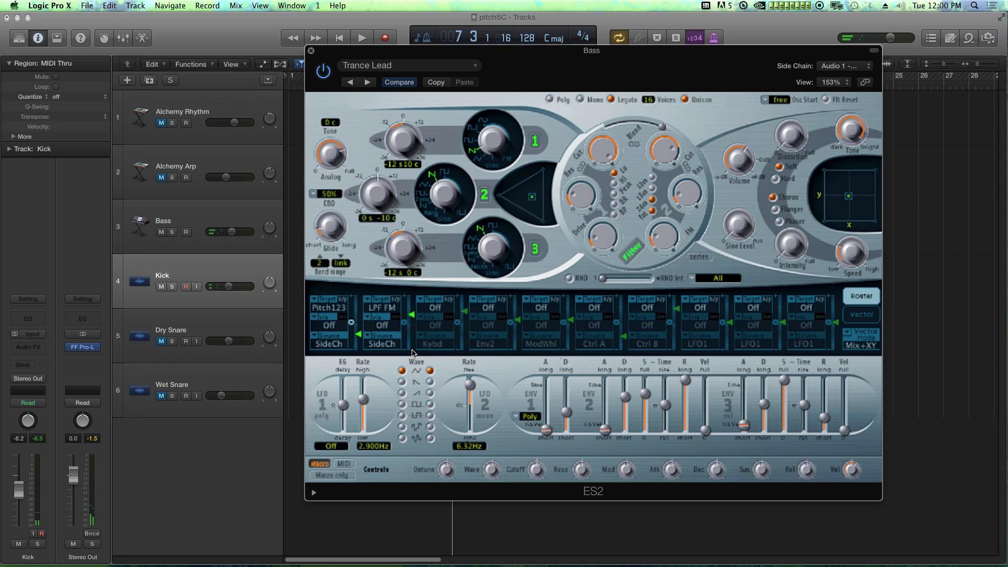
Close ES2 and unmute the Dry Snare, Wet Snare, Alchemy Rhythm and Alchemy Arp tracks
click(310, 51)
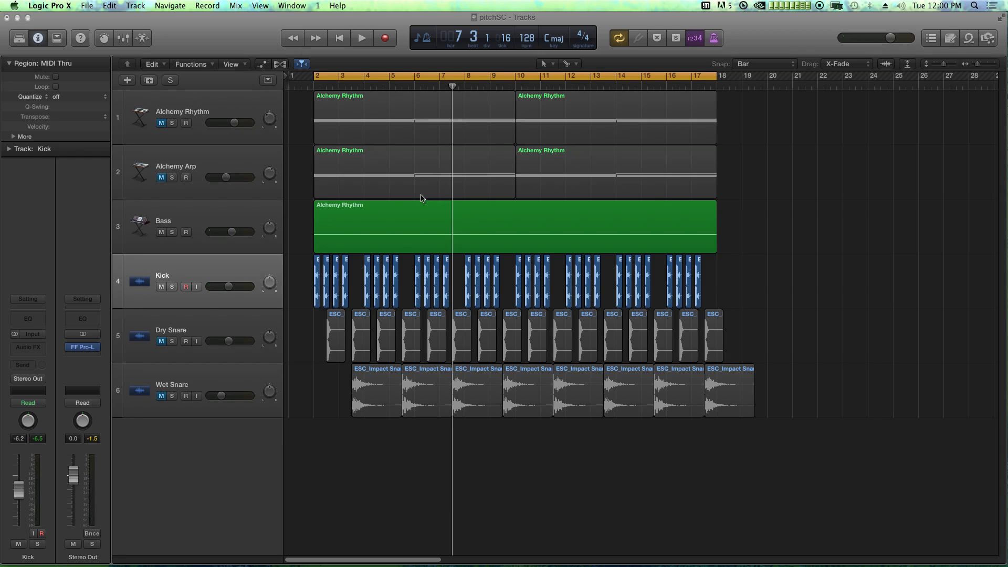
drag(162, 342, 161, 396)
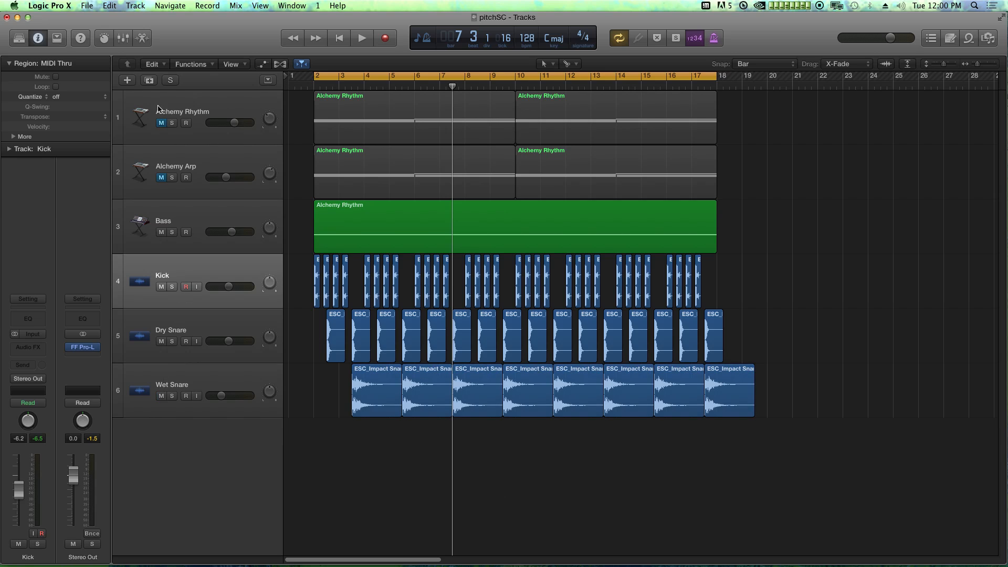
click(162, 123)
click(161, 177)
Play the full arrangement and lower the Bass channel's mixer level to -7.6 dB
key(space)
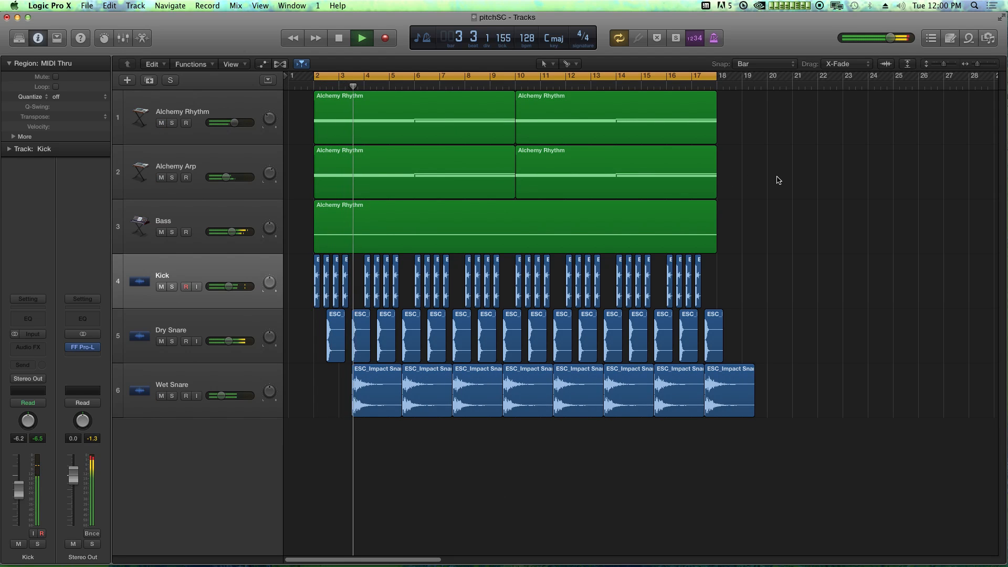
key(x)
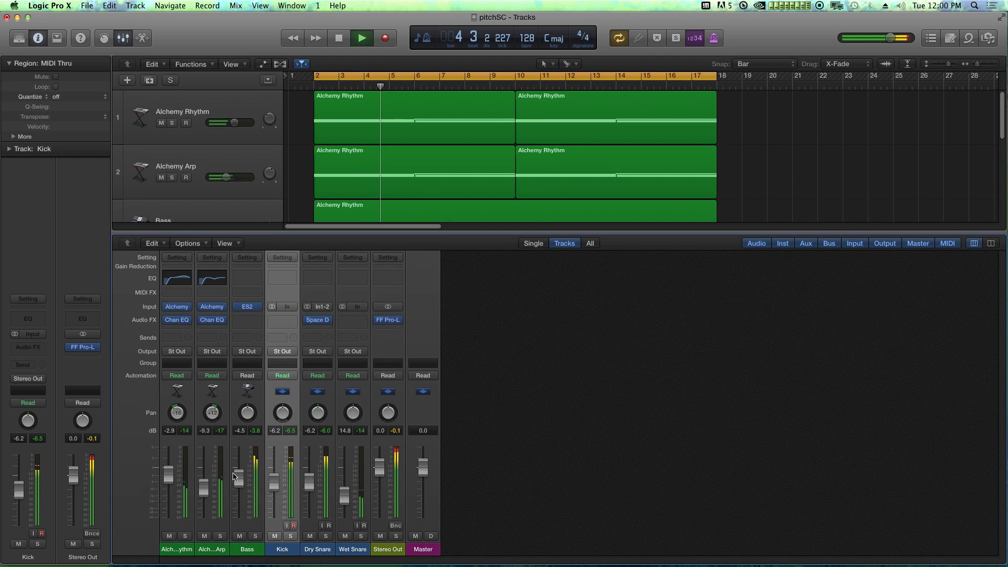
drag(234, 477, 233, 483)
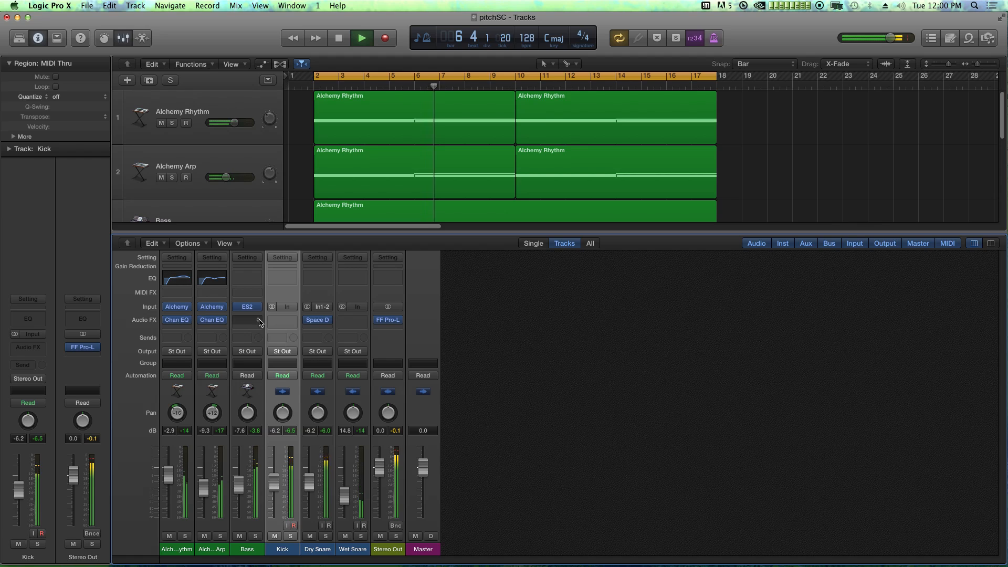
Reopen ES2 on the Bass channel and lower its second filter's cutoff slightly during playback
mouse_move(249, 312)
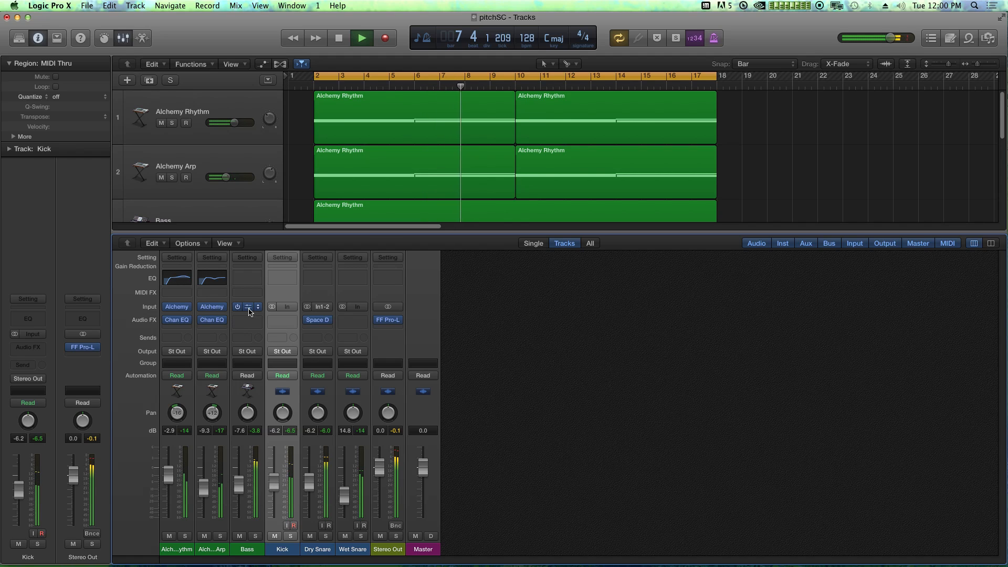
click(248, 308)
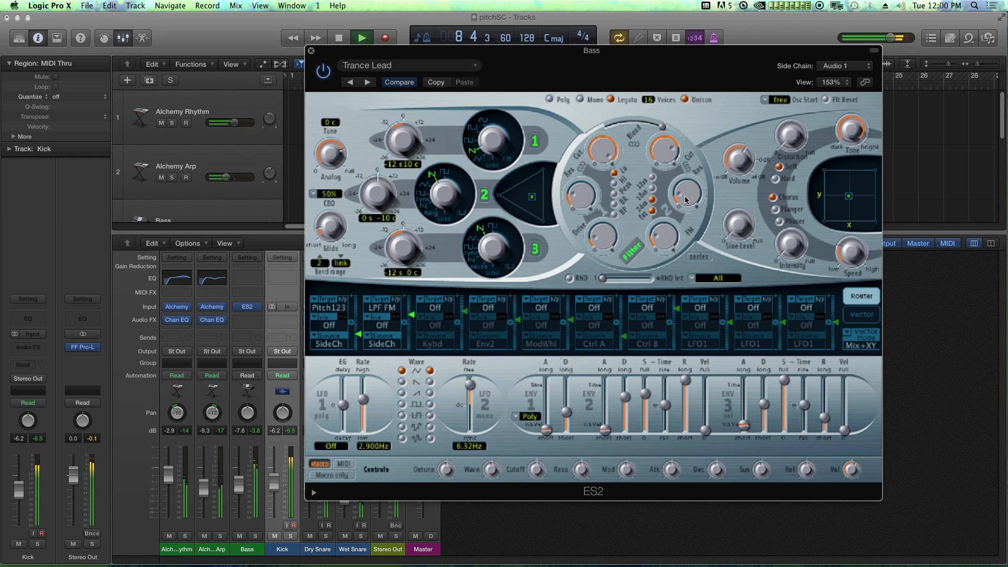
mouse_move(673, 146)
mouse_down()
mouse_move(675, 167)
mouse_move(674, 157)
mouse_up()
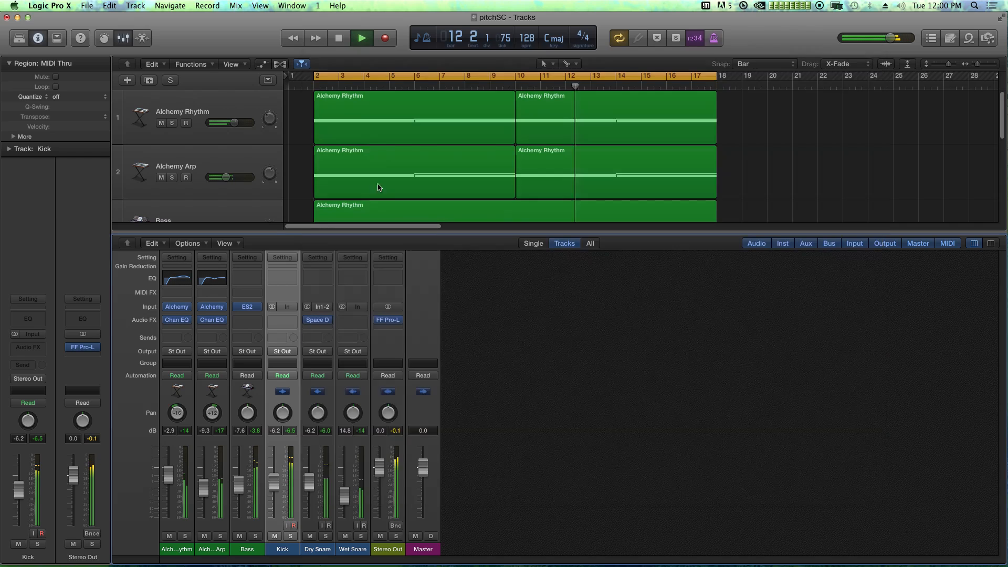
Close ES2, stop playback and hide the mixer to show the full arrangement
click(311, 51)
key(space)
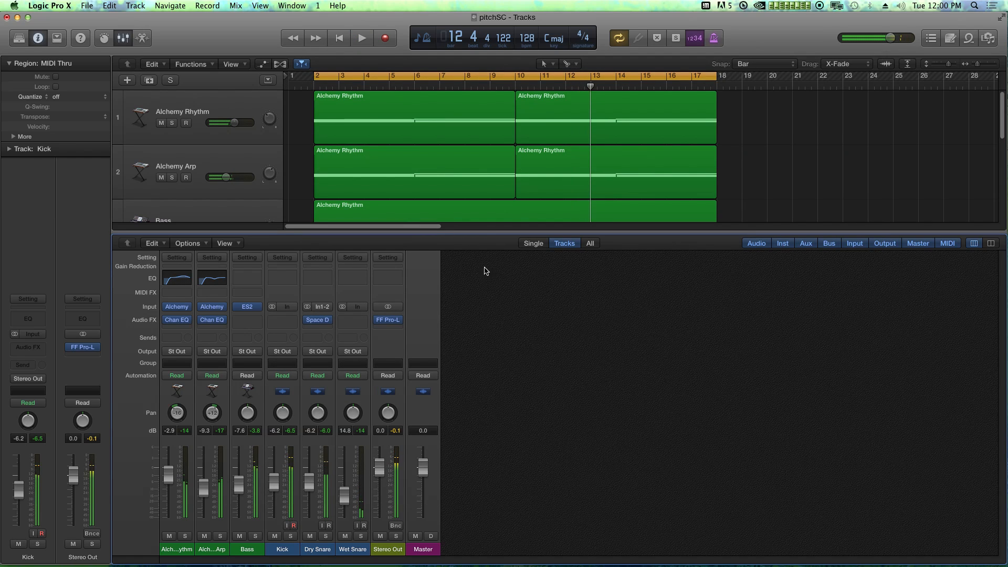
drag(476, 234, 486, 566)
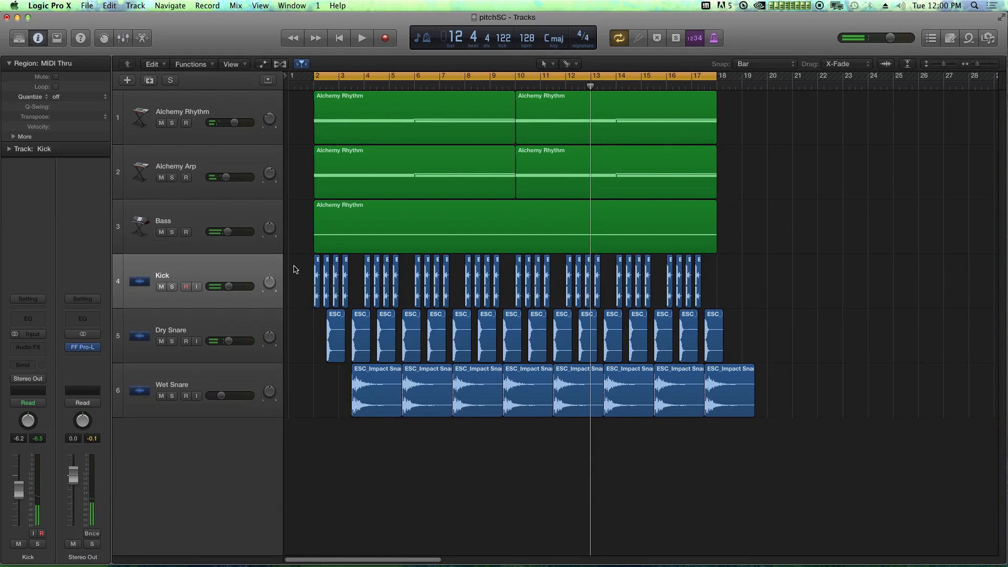
Select the Bass track and increase its height in the arrangement
click(269, 222)
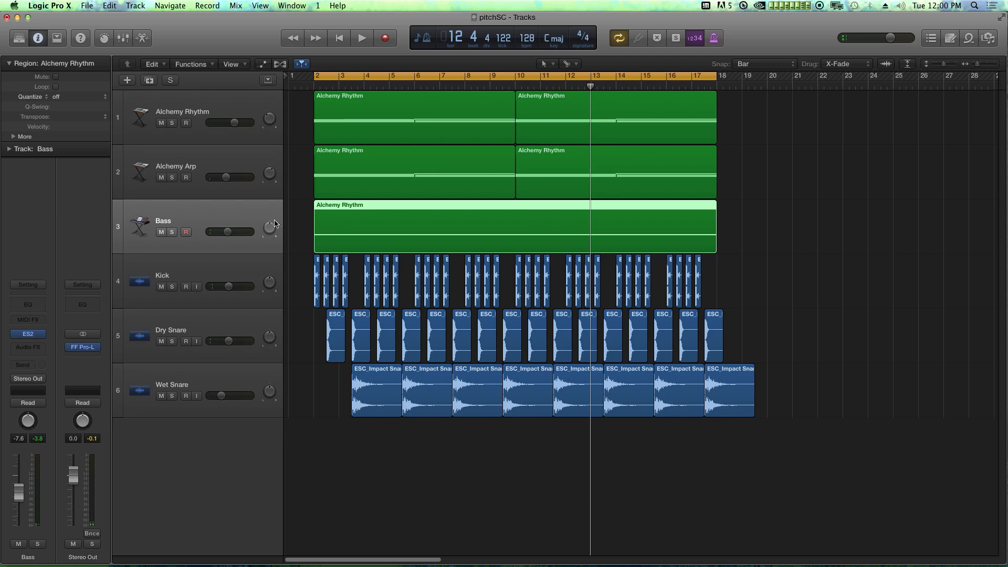
drag(138, 253, 133, 286)
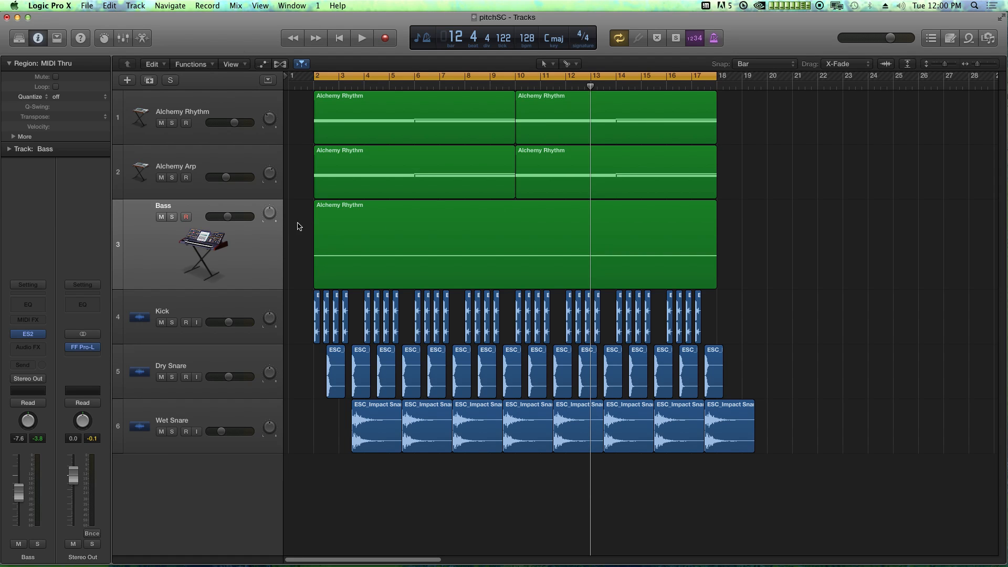
drag(302, 229, 424, 249)
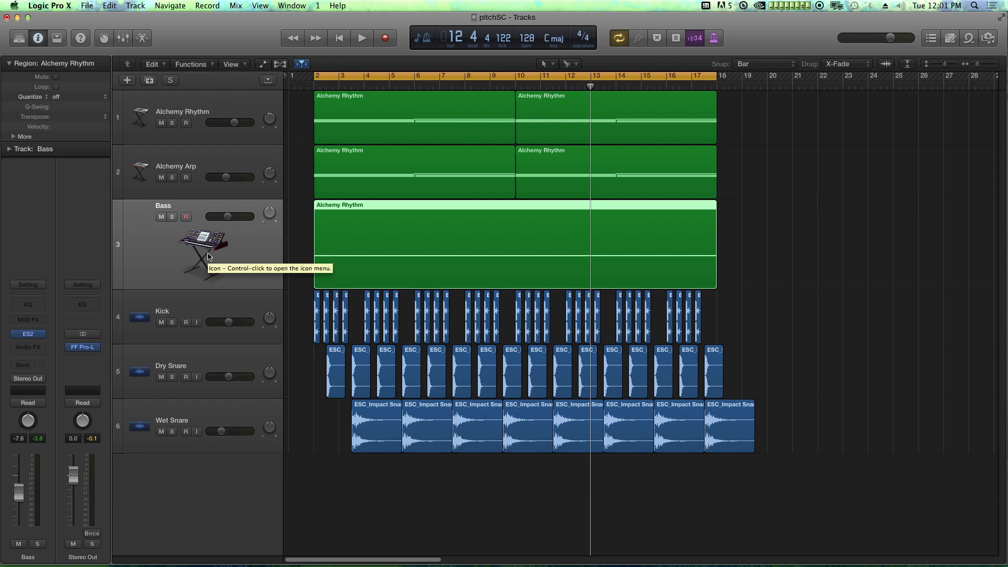
Cut the Bass region into equal two-bar regions starting at bar 4 with the Scissors tool, splitting the notes that cross each cut
click(568, 63)
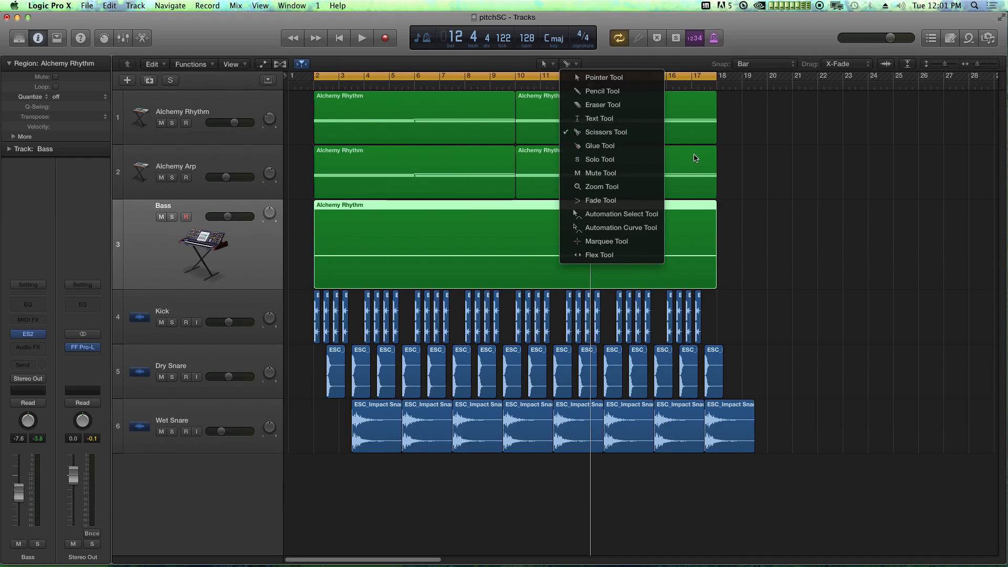
click(597, 137)
click(759, 64)
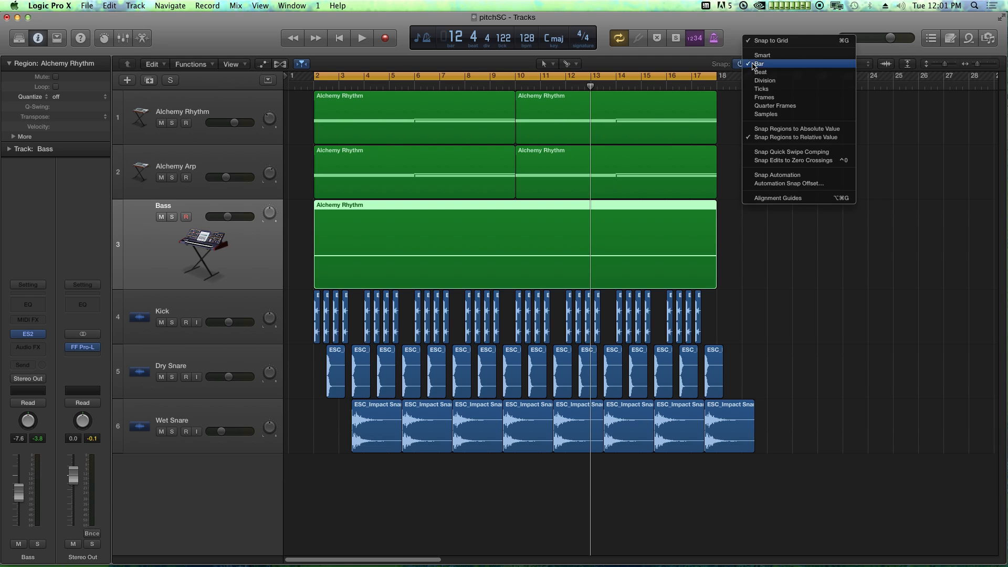
click(776, 208)
key(super+Right)
key(super+Right)
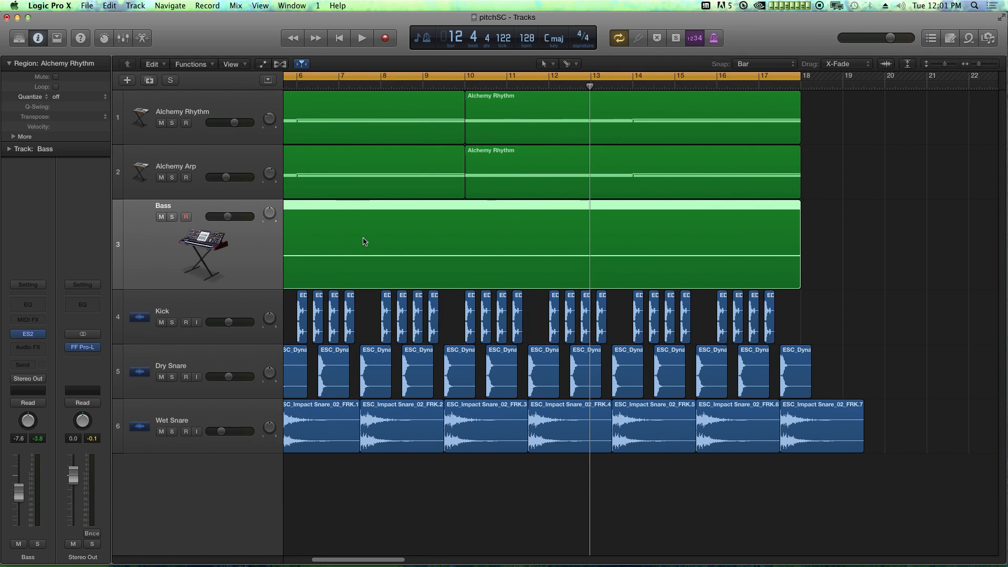
drag(364, 561, 332, 560)
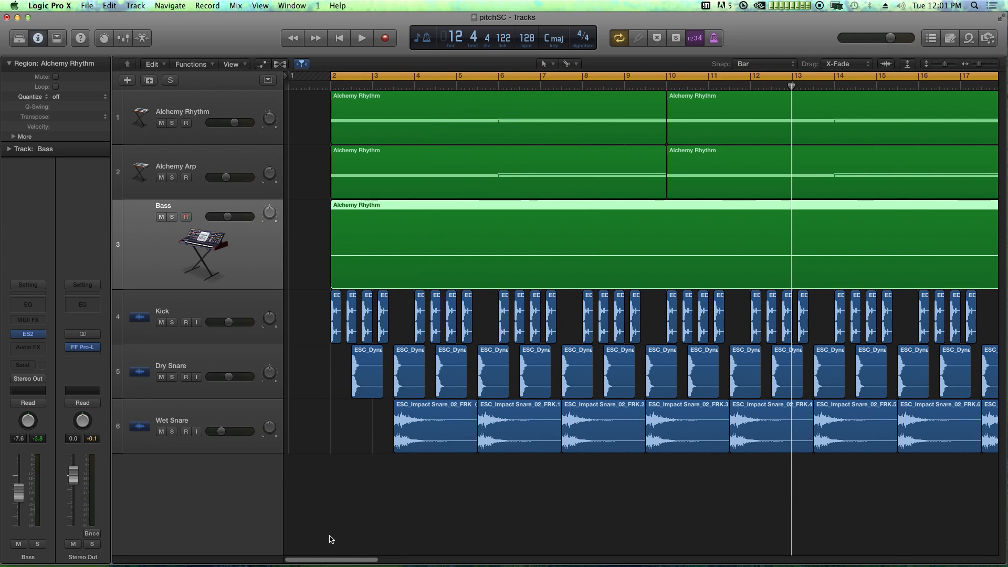
click(415, 86)
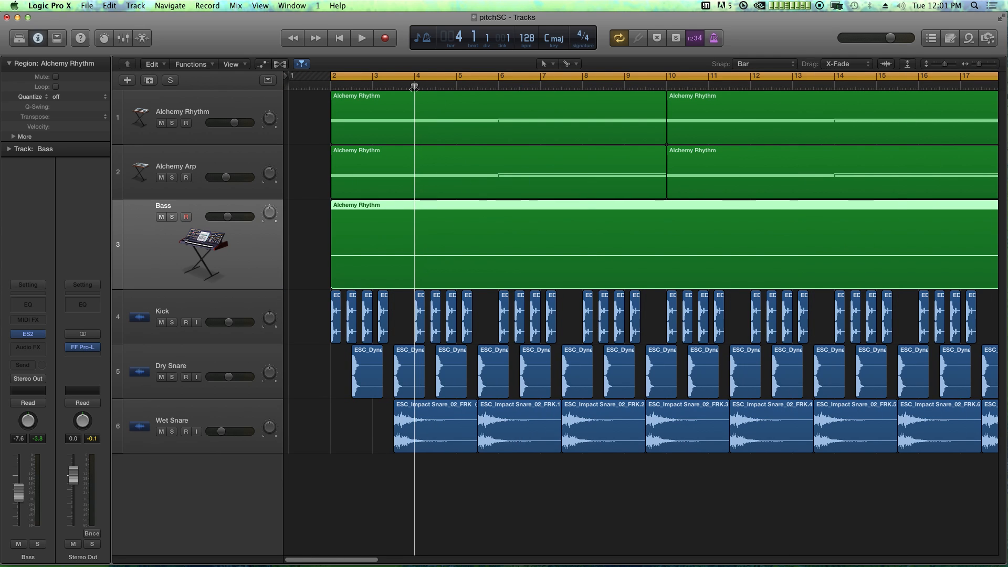
click(418, 238)
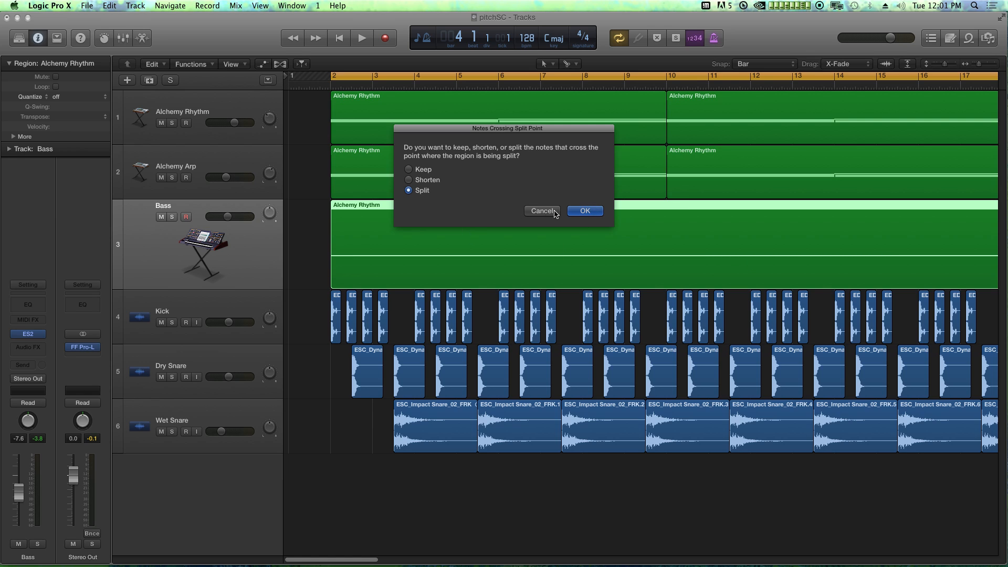
click(583, 211)
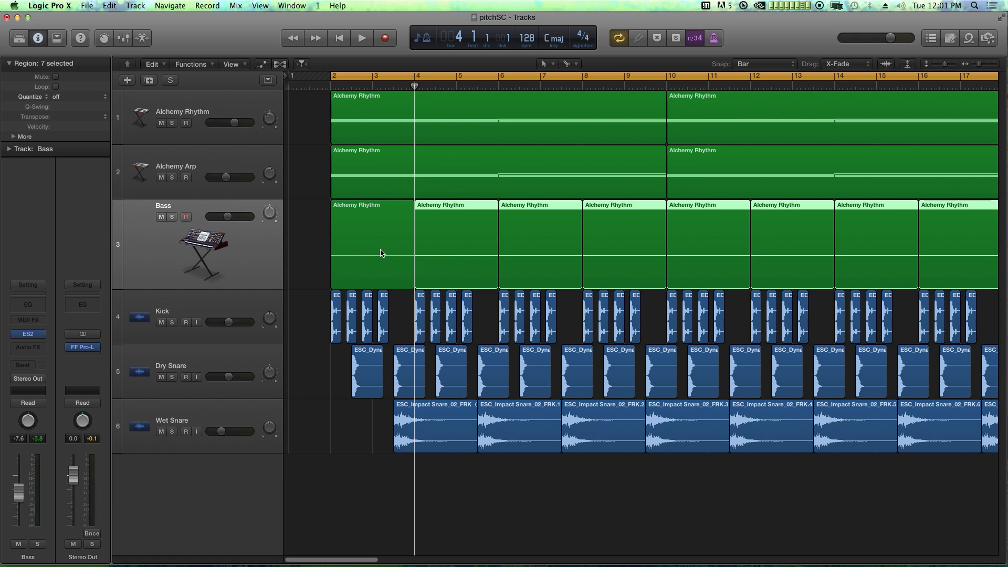
click(321, 244)
key(super+Left)
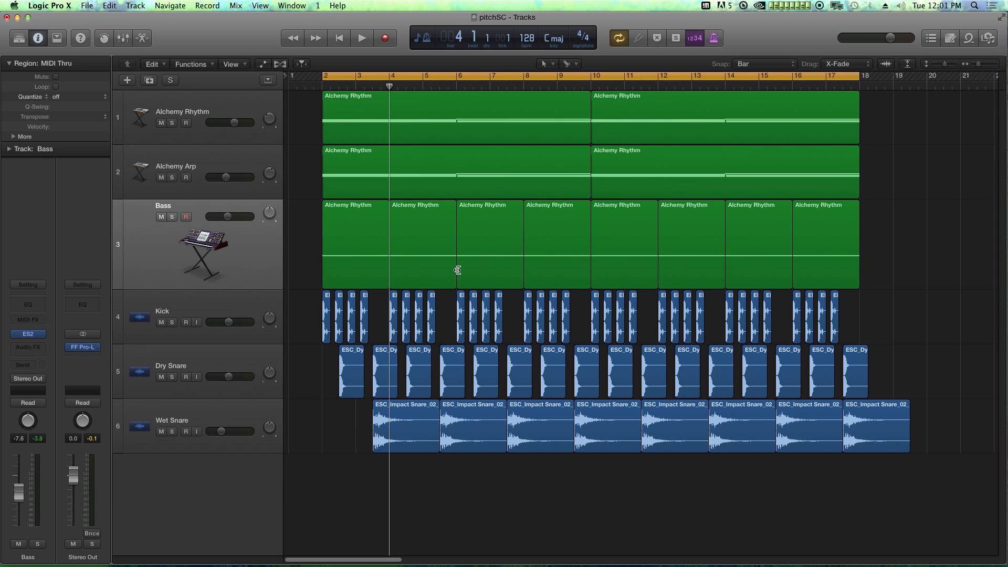
Duplicate the Bass track with its ES2 settings and name the new track Bass Up
click(193, 249)
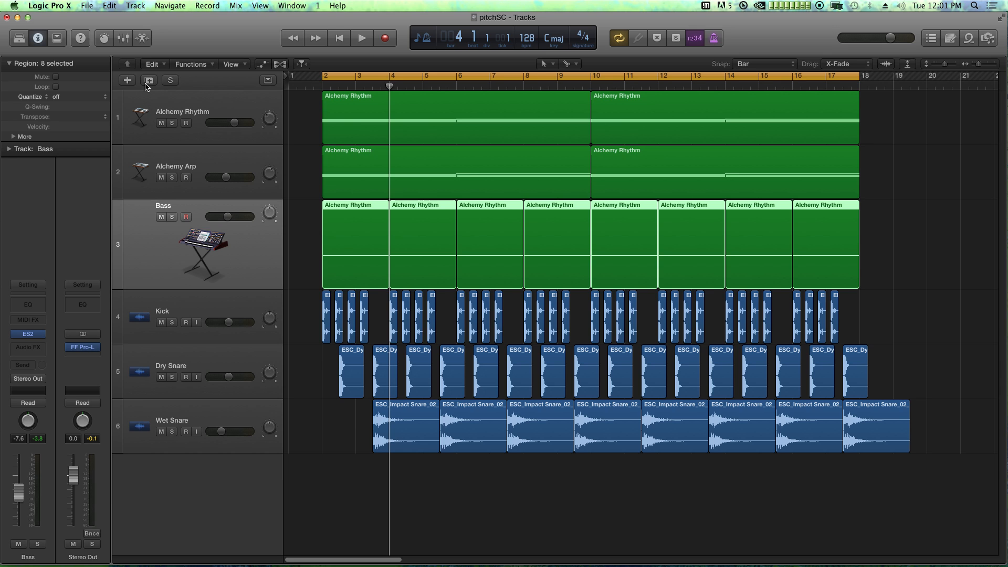
click(148, 82)
double_click(171, 299)
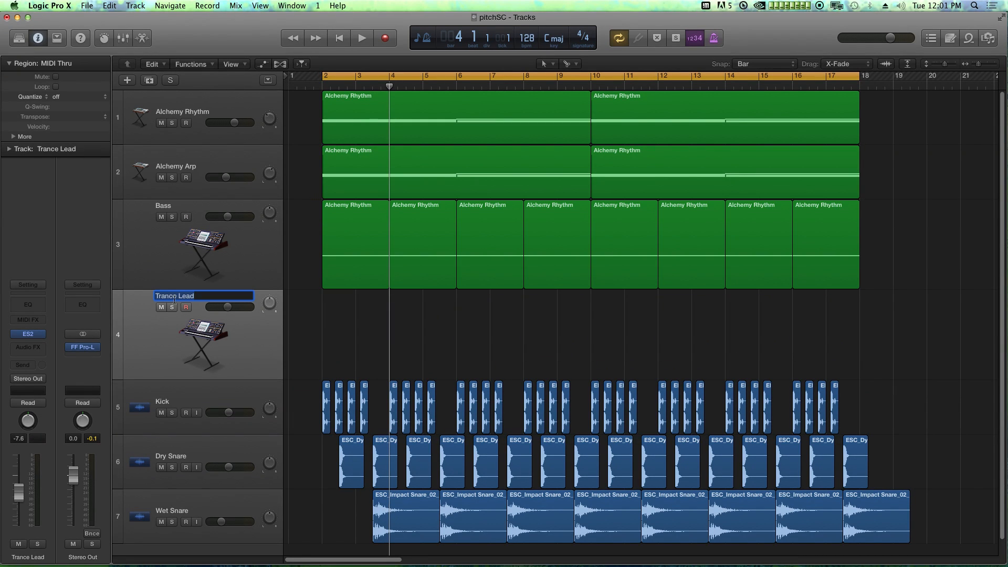
text(Bass Up)
key(Return)
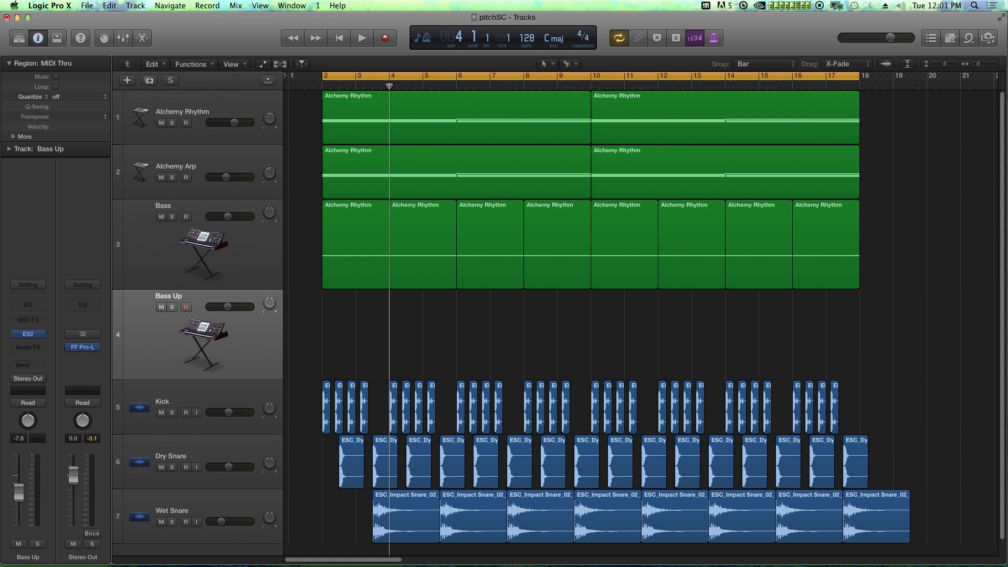
Rename the original Bass track as Bass Down
double_click(159, 208)
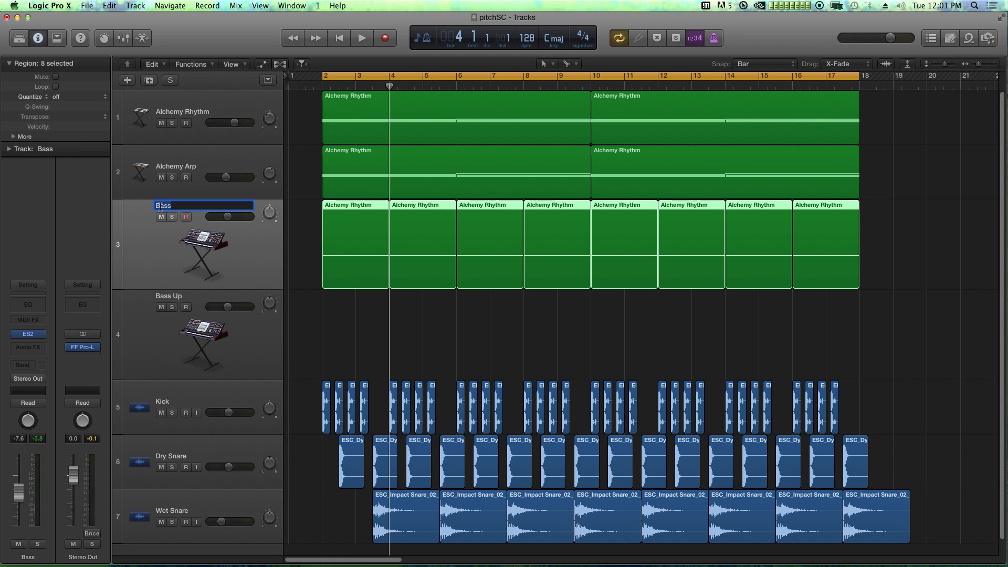
text(Bass Down)
key(Return)
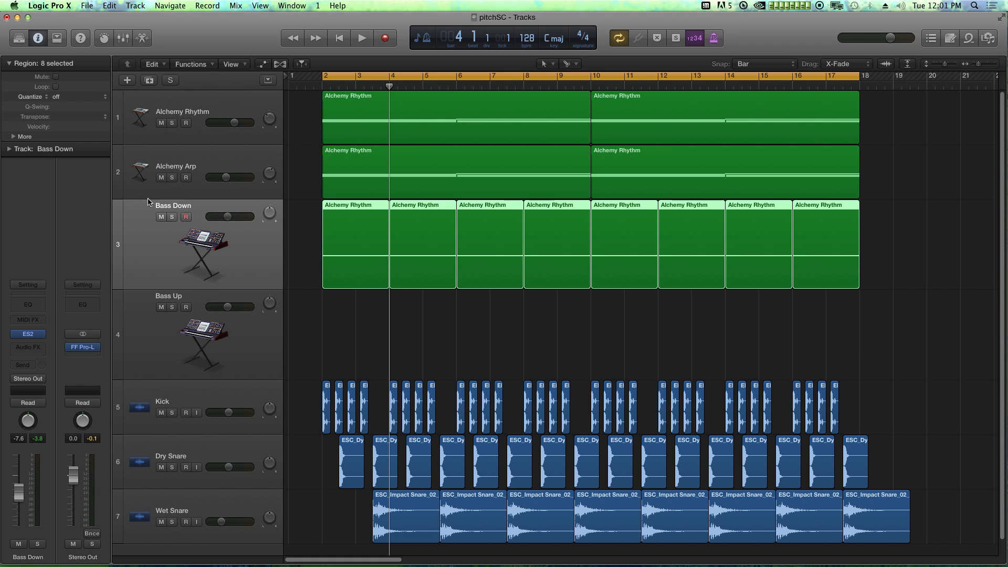
Swap the bass track names so track 3 is Bass Up and the empty track 4 is Bass Down
double_click(181, 206)
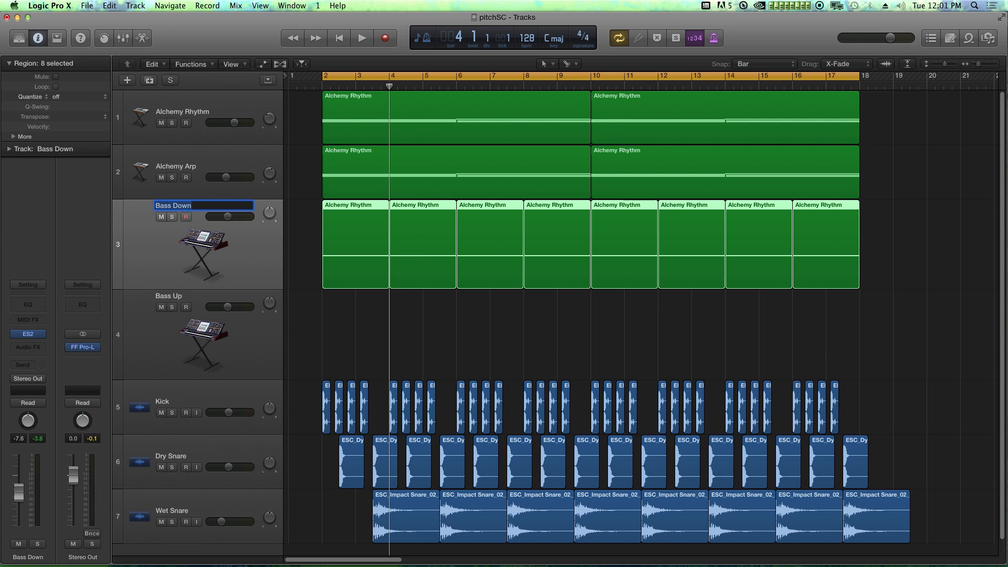
key(Right)
key(BackSpace)
key(BackSpace)
text(Up)
key(Return)
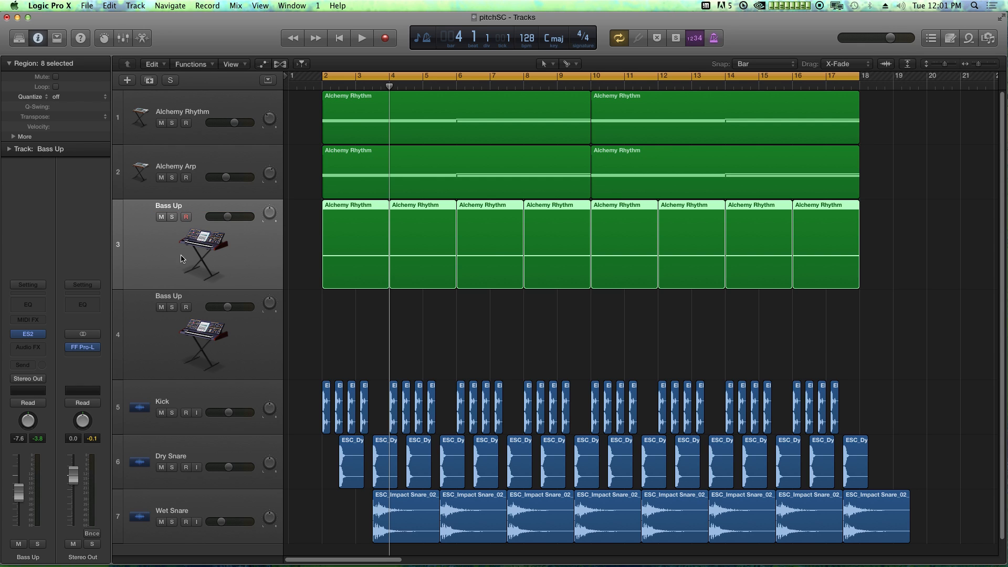
double_click(179, 297)
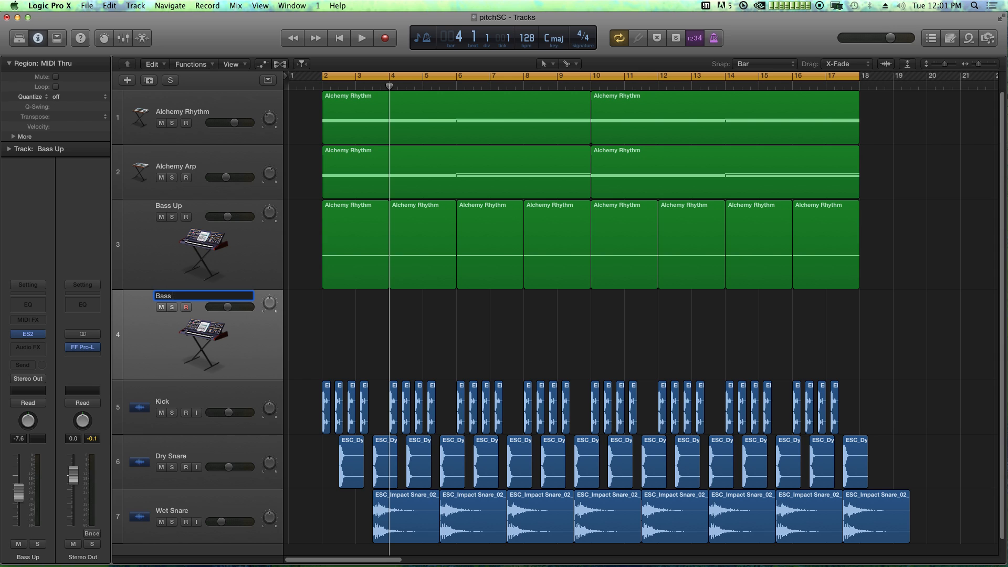
text(Down)
key(Return)
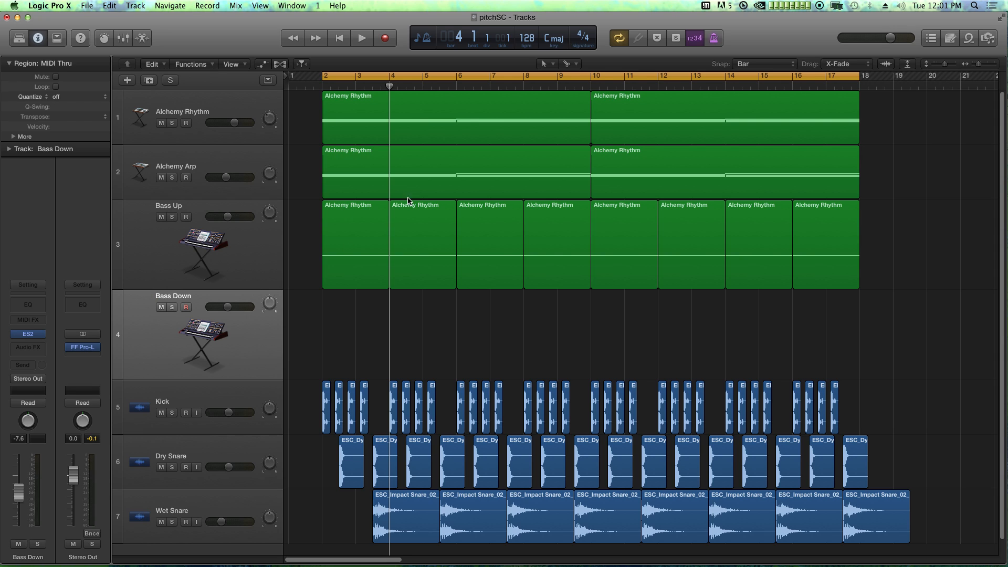
Move every second bass region, those starting at bars 4, 8, 12 and 16, down to the Bass Down track
click(417, 218)
shift+click(555, 252)
shift+click(690, 248)
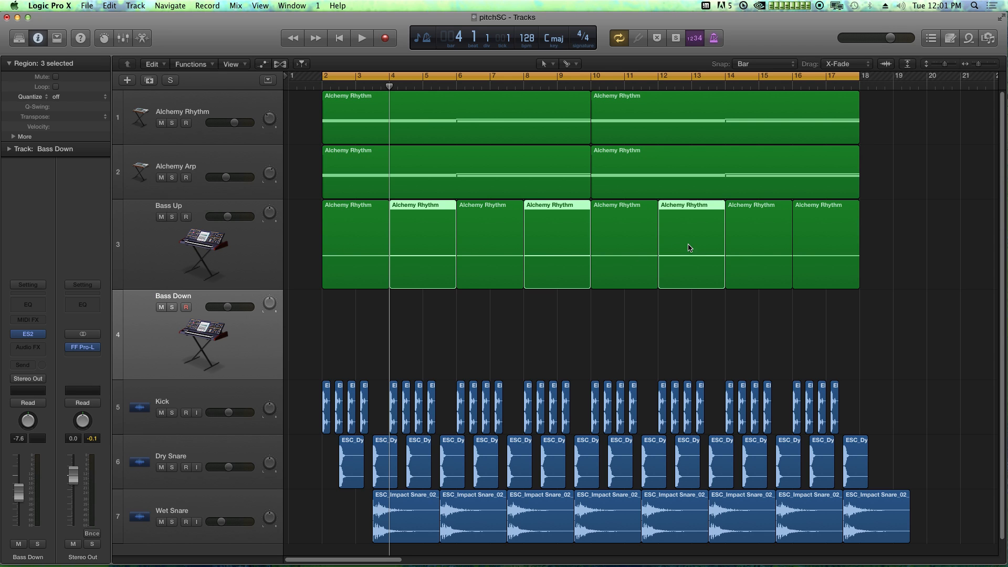
shift+click(810, 244)
drag(426, 272, 427, 319)
click(361, 318)
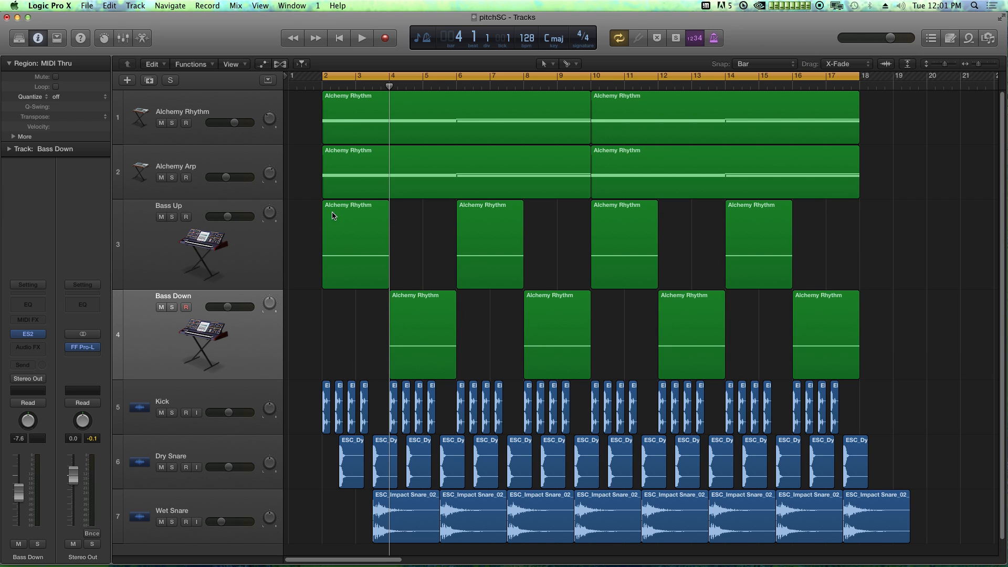
Open ES2 on the Bass Down track and set its side chain to Audio 1 - Kick
click(160, 343)
click(166, 275)
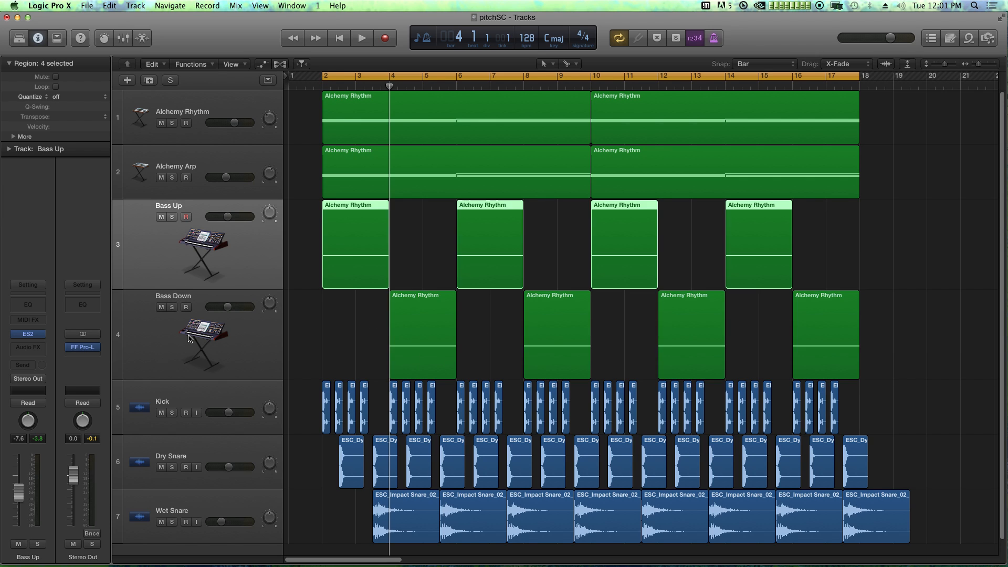
click(160, 325)
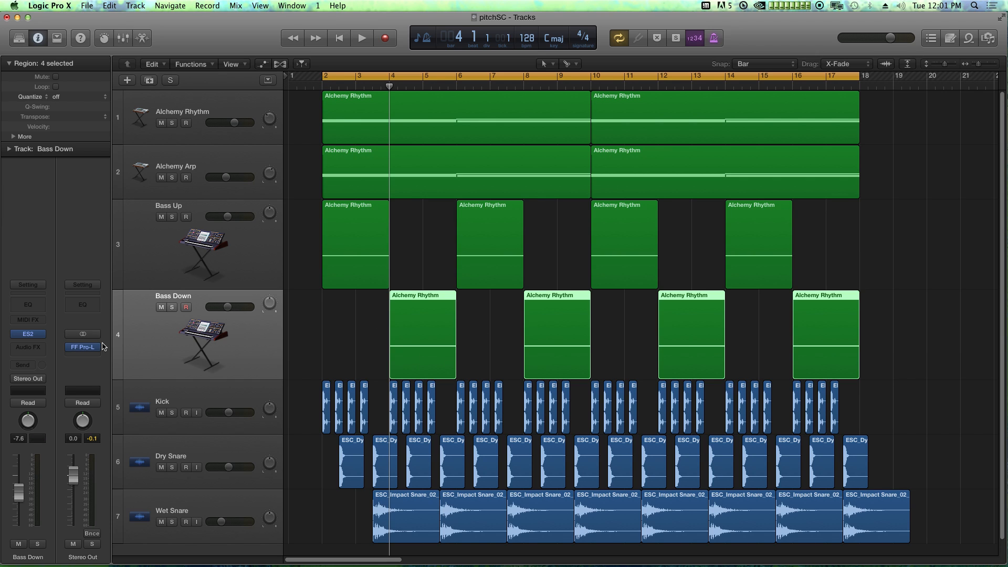
click(34, 336)
click(571, 61)
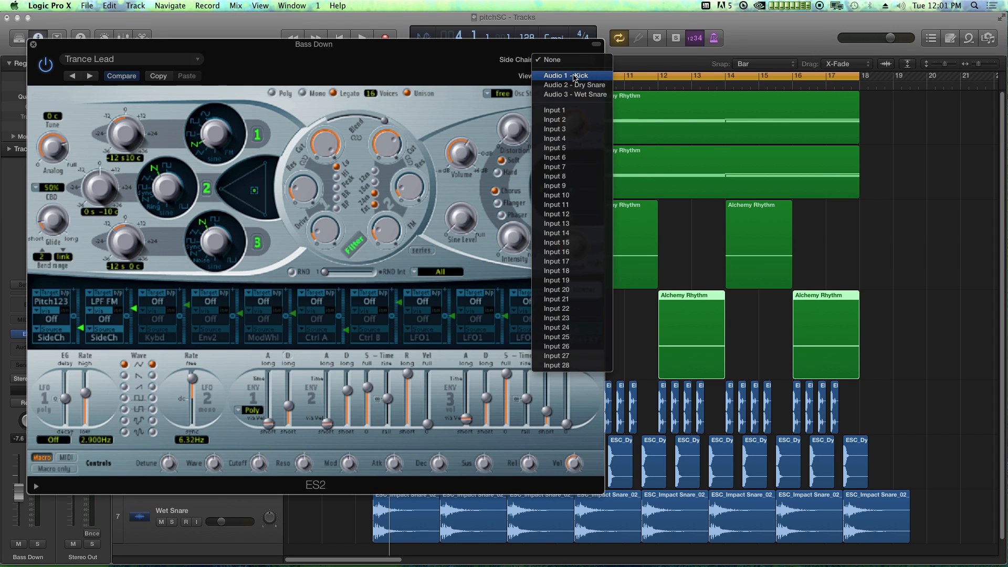
click(575, 76)
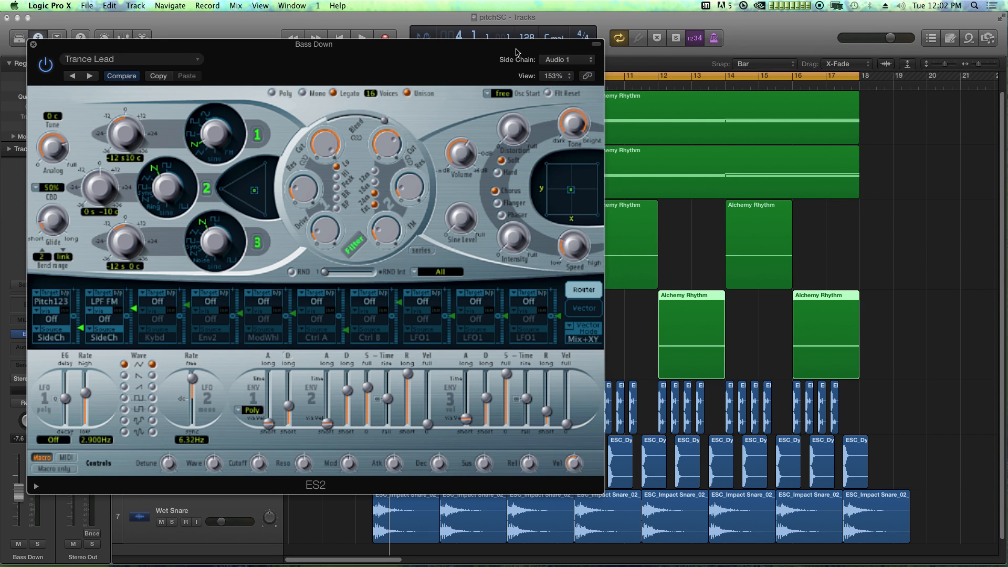
Solo the Bass Up, Bass Down and Kick tracks, play them together, and close the Bass Down ES2 window
drag(444, 65, 719, 75)
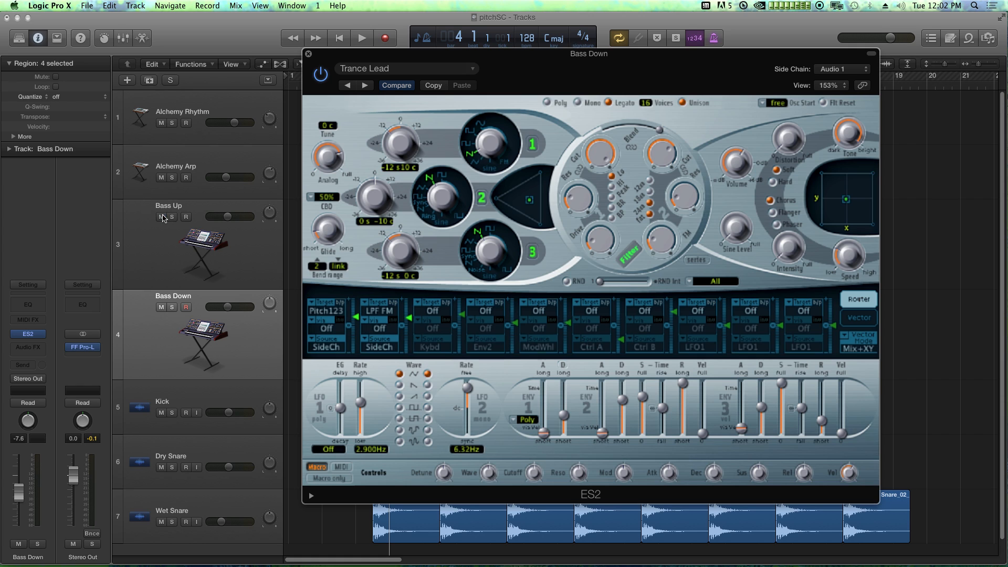
click(159, 420)
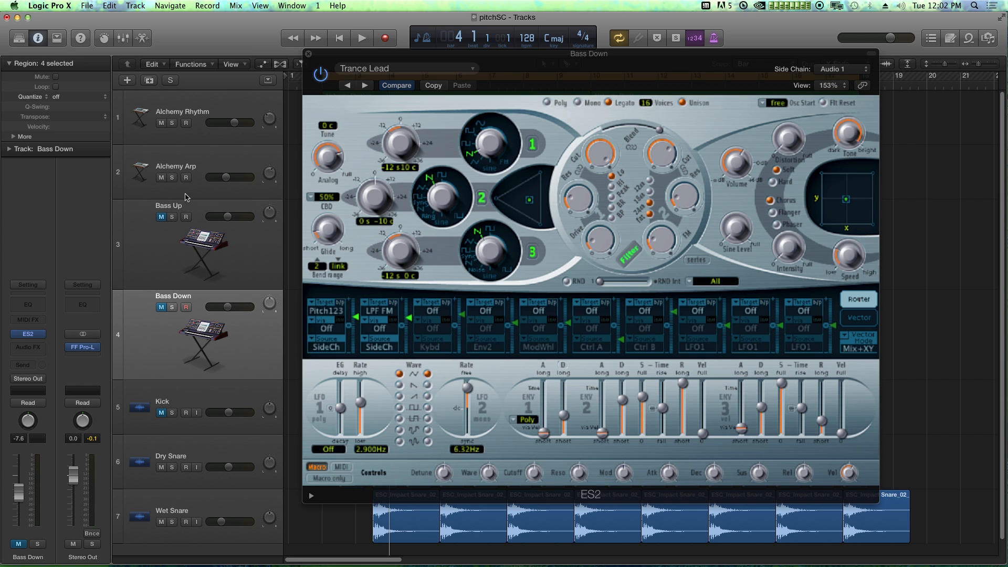
click(172, 413)
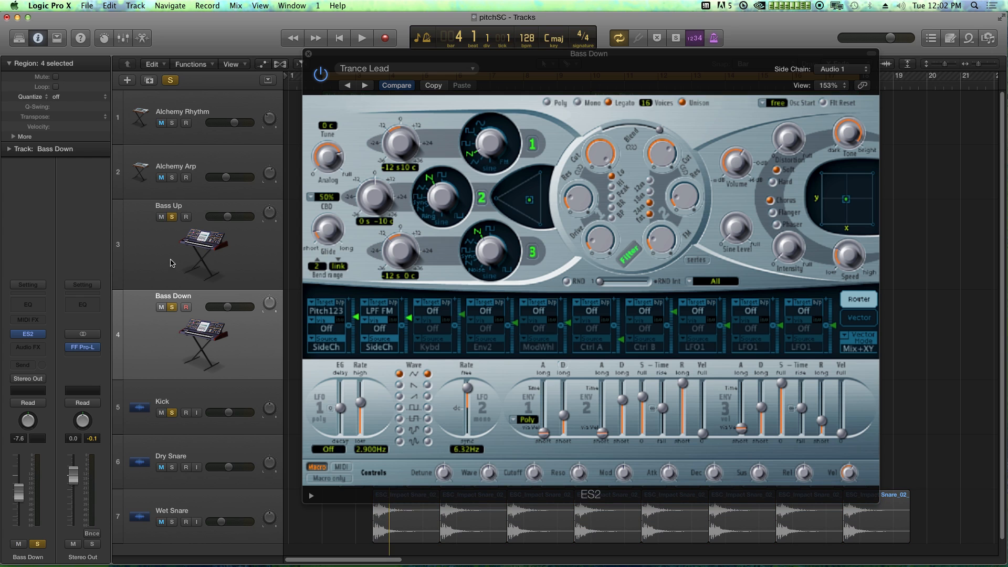
key(space)
drag(397, 60, 571, 37)
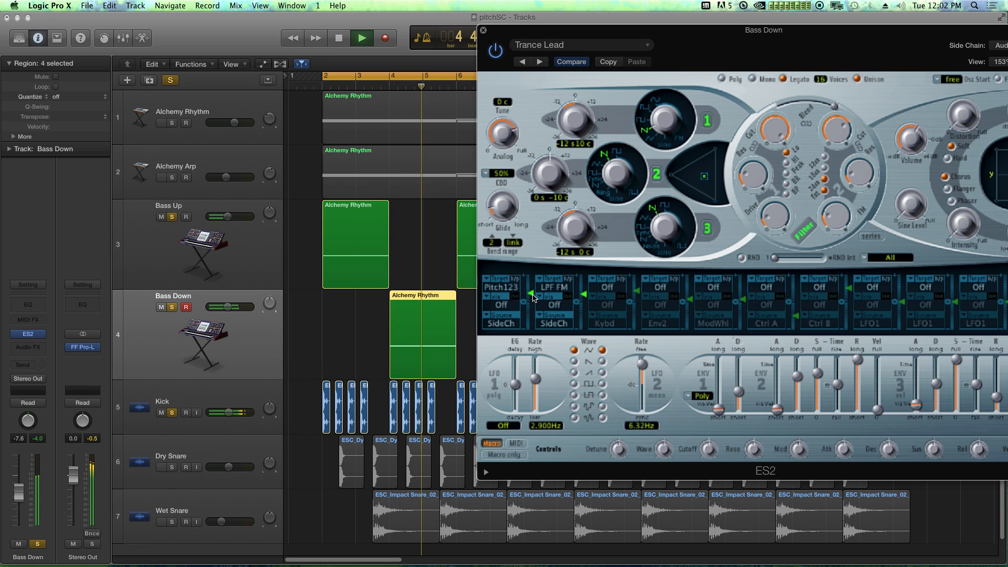
click(483, 30)
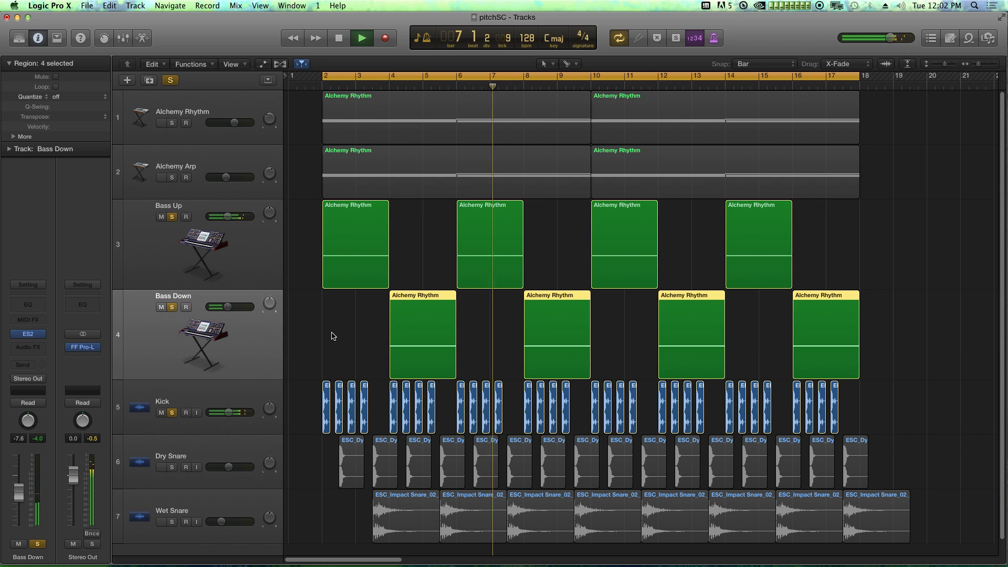
key(space)
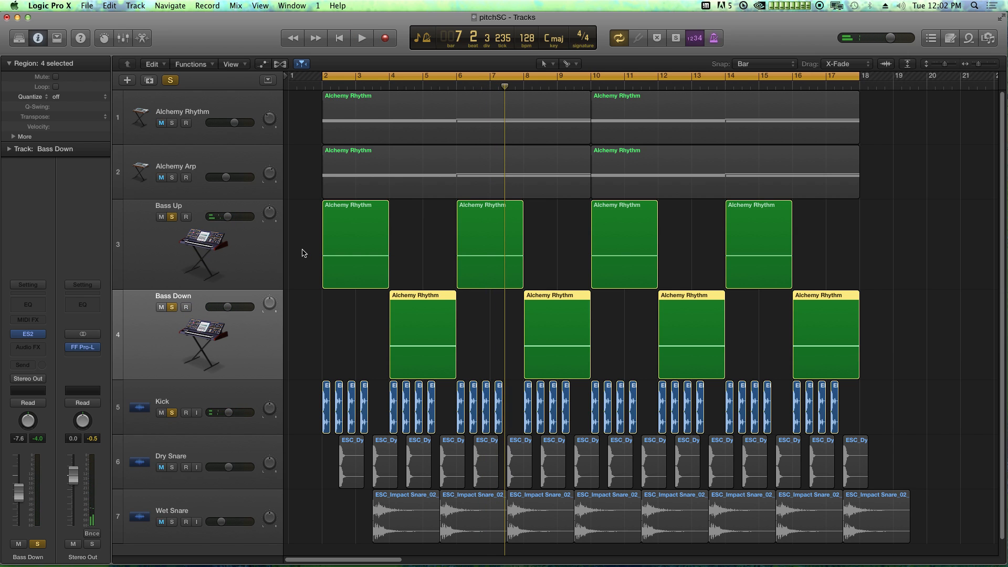
Route the Bass Up and Bass Down outputs together to Bus 1 and rename the bus's aux channel Bass SC
key(x)
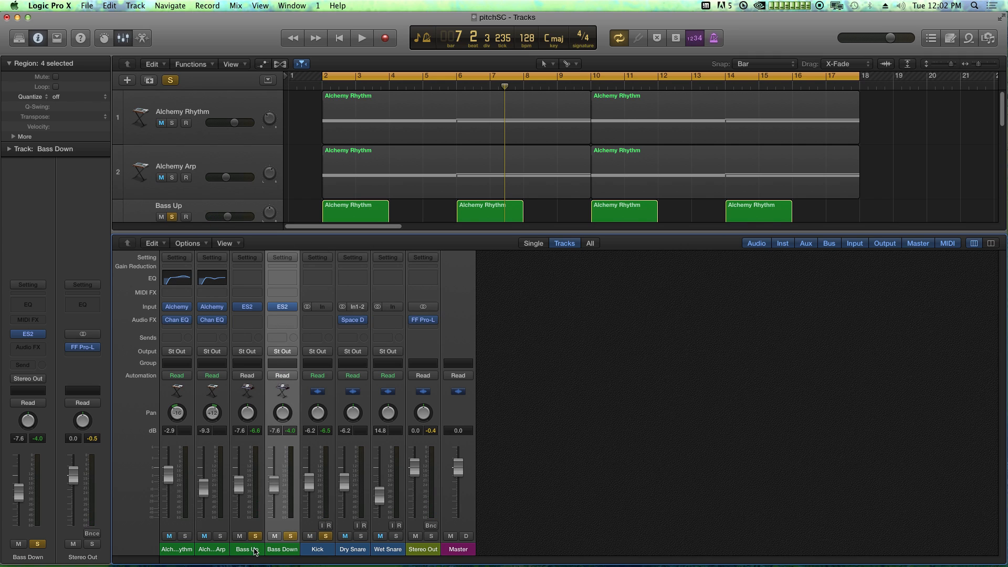
click(259, 550)
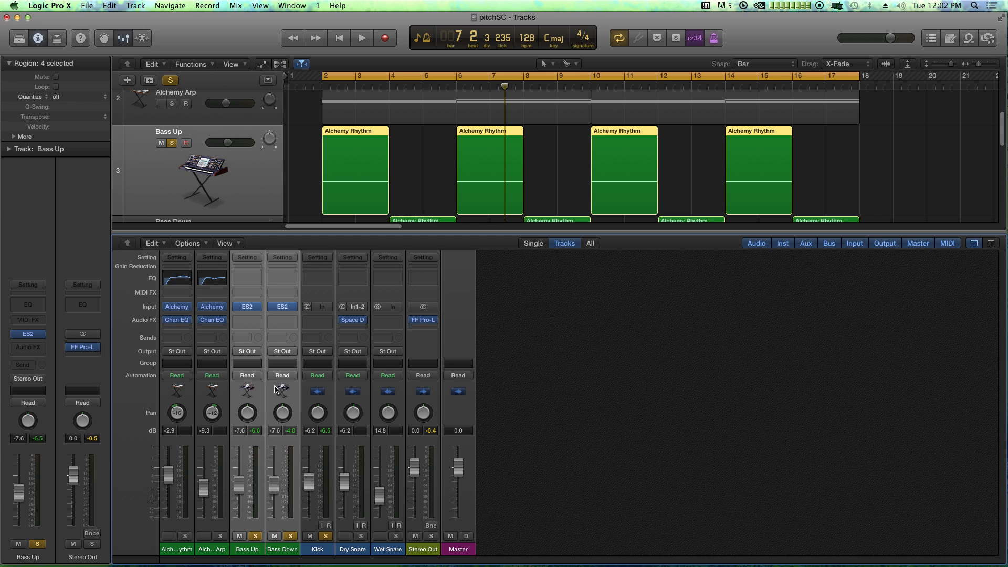
click(247, 351)
mouse_move(284, 392)
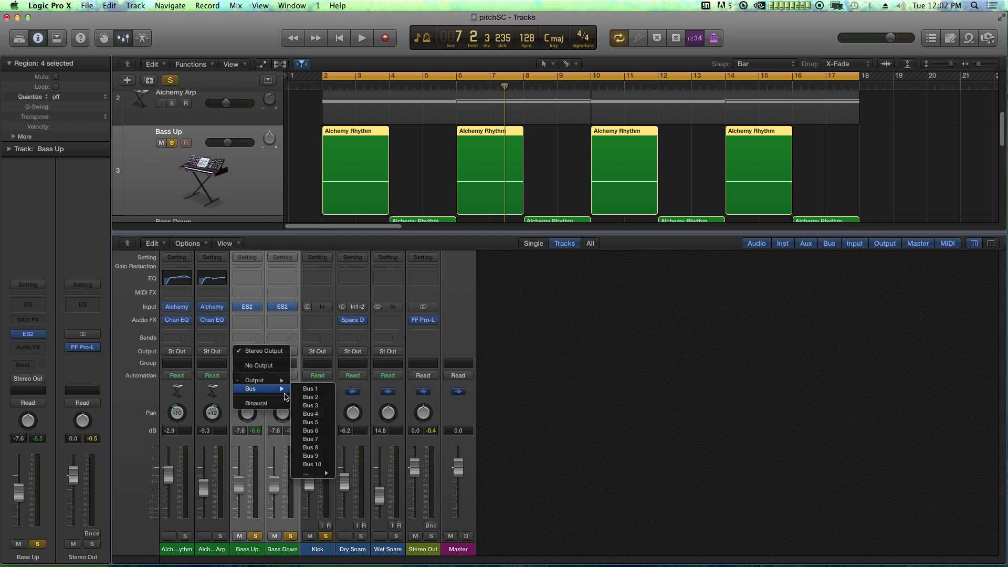
click(325, 390)
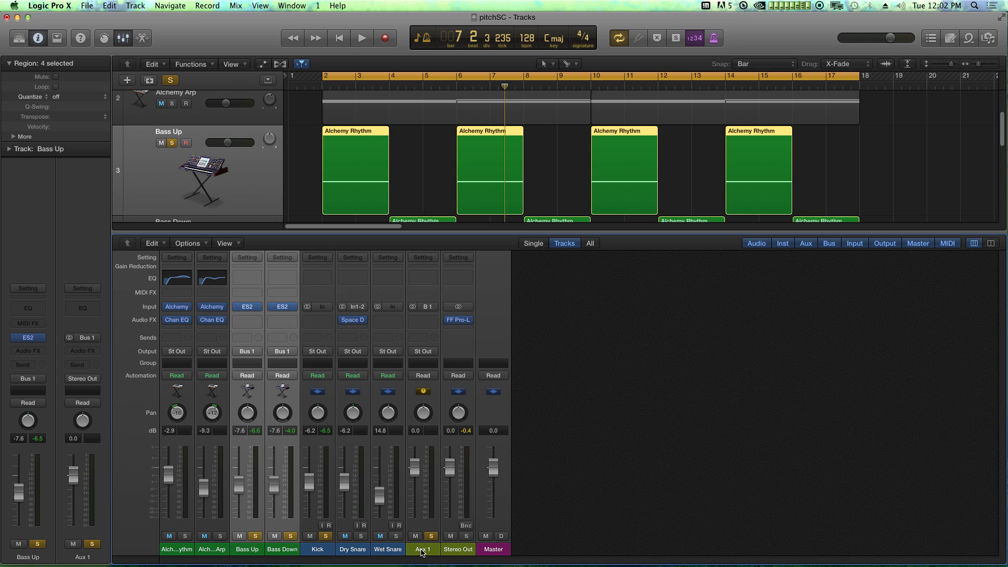
double_click(422, 549)
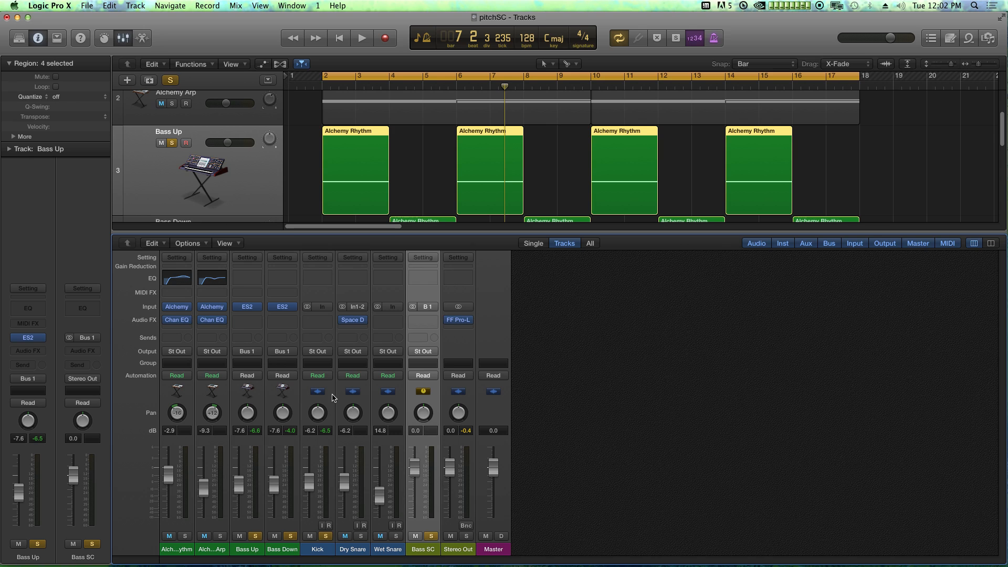
Insert a stereo Compressor on the Bass SC channel and set its side chain to Audio 1
click(423, 322)
mouse_move(450, 358)
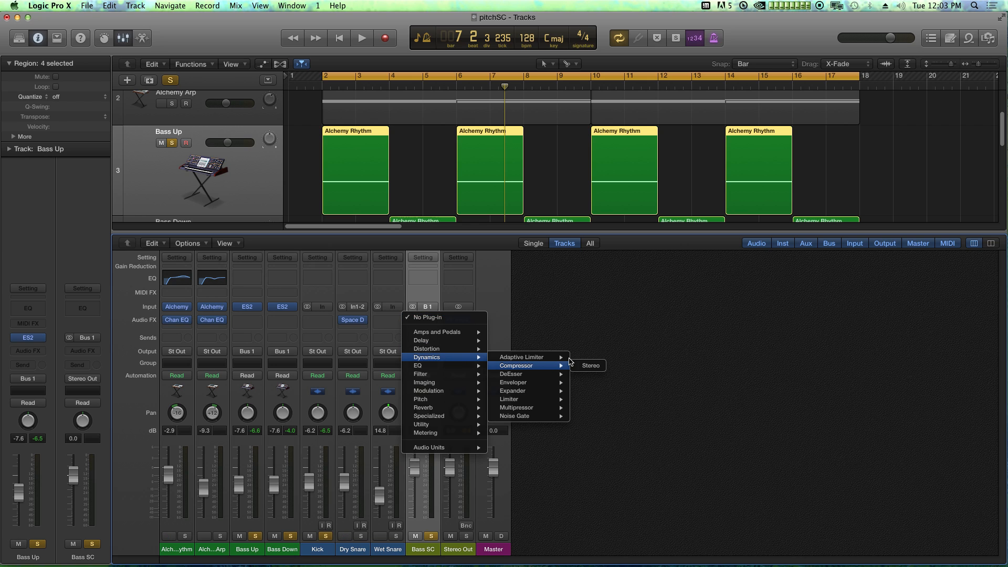
click(590, 366)
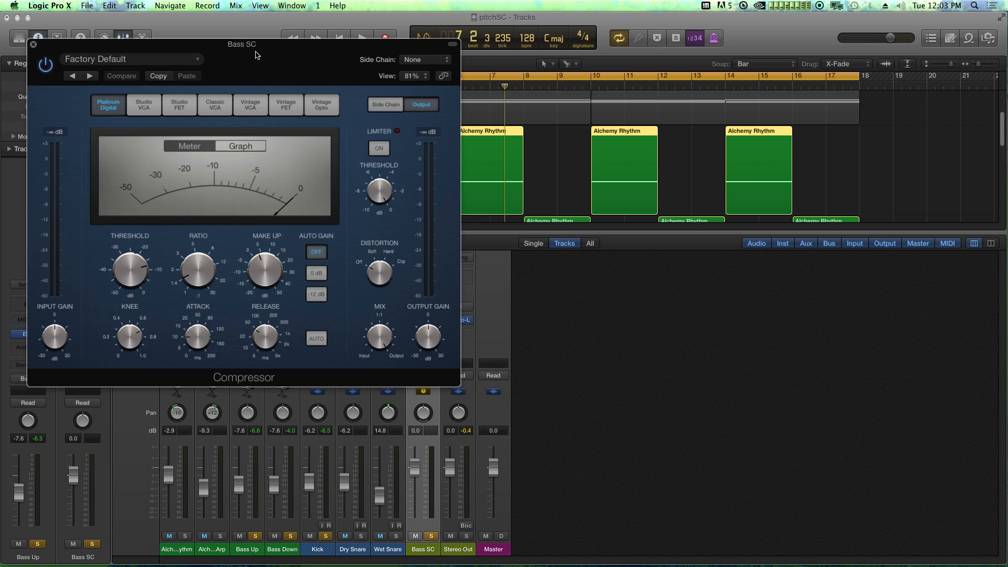
click(425, 60)
click(436, 76)
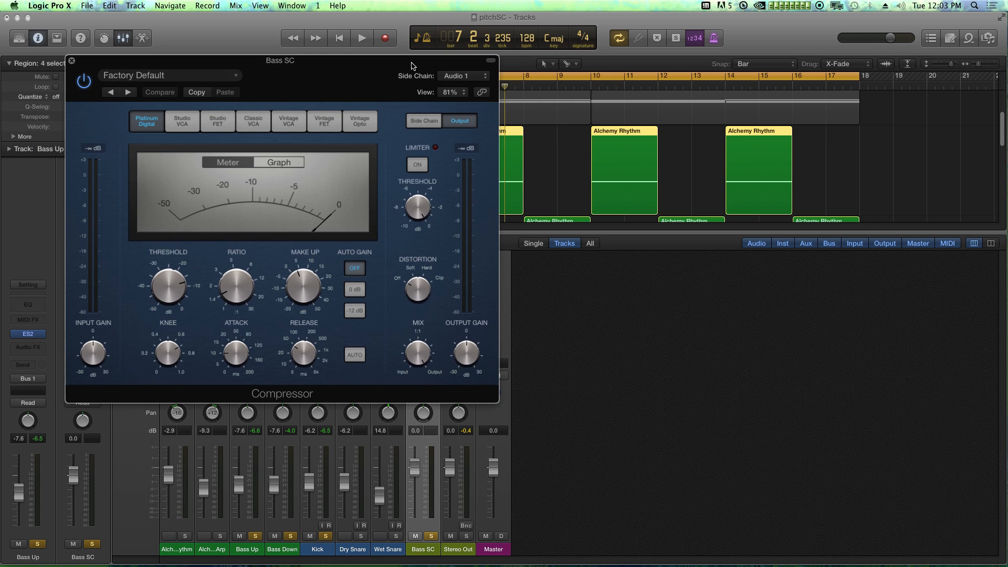
drag(412, 66, 625, 90)
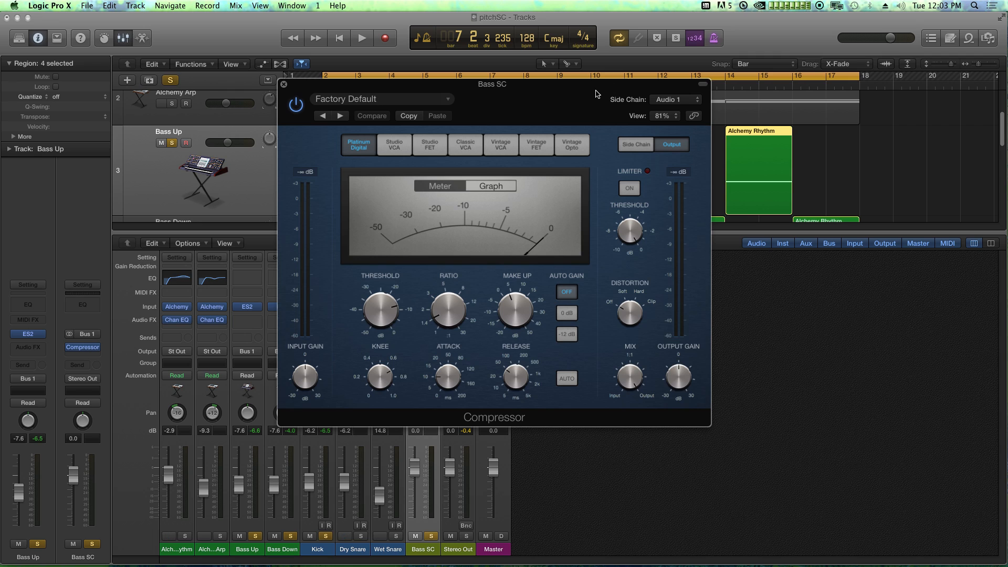
drag(581, 96, 651, 105)
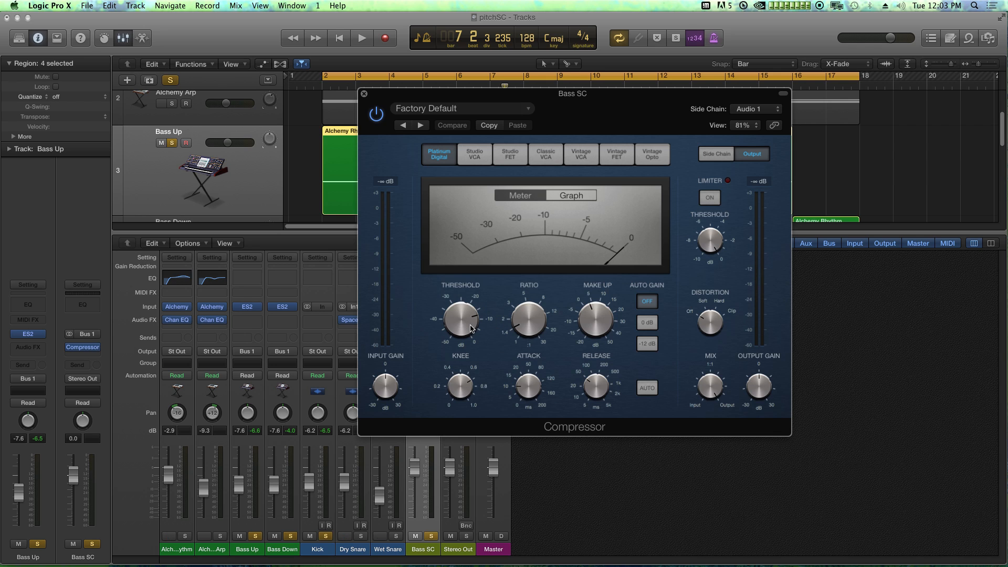
During playback, set the Bass SC compressor's threshold to -28.0 dB and ratio to about 2:1, and disarm recording on Bass Up
key(space)
drag(471, 328, 474, 364)
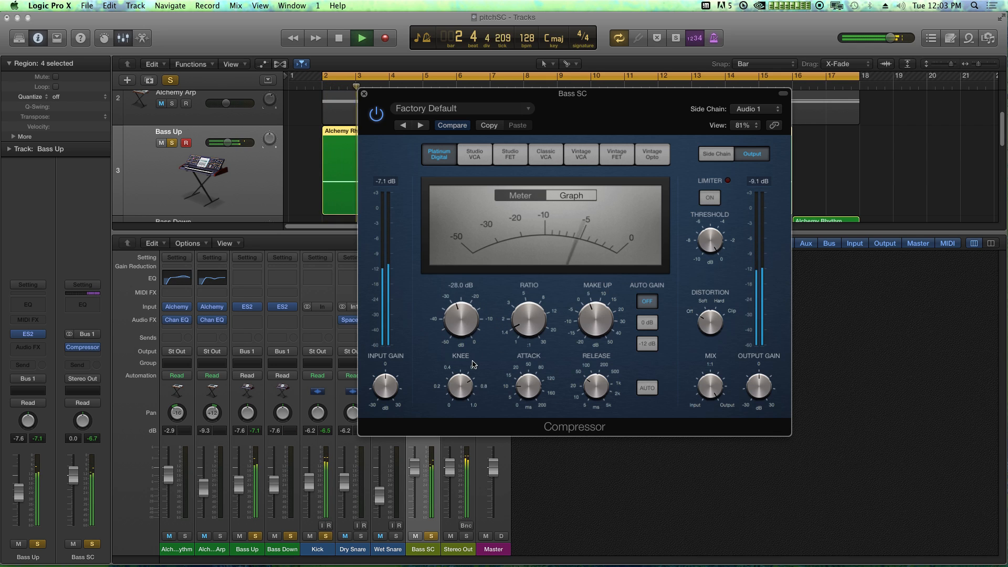
mouse_move(527, 332)
mouse_down()
mouse_move(527, 320)
mouse_move(527, 333)
mouse_up()
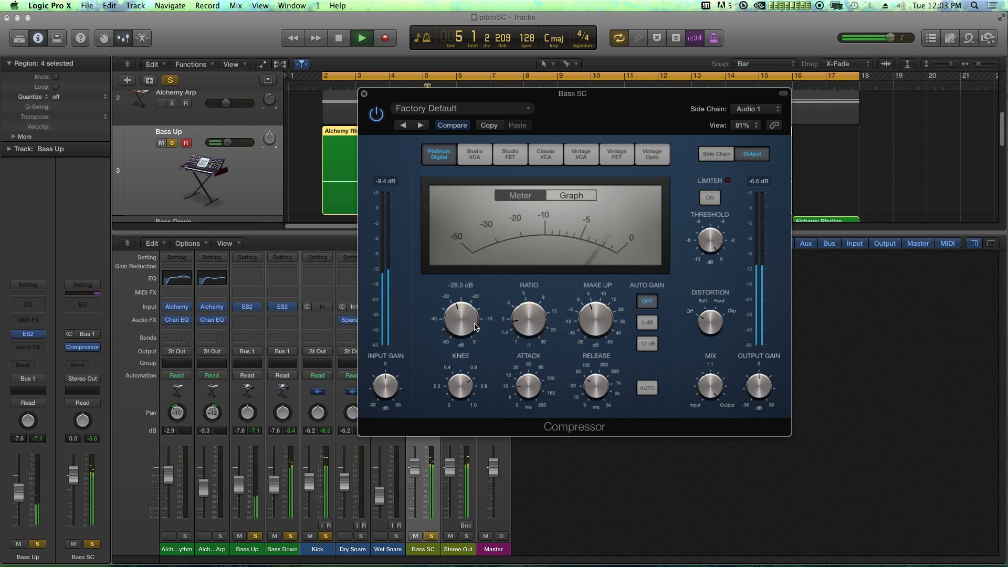
key(space)
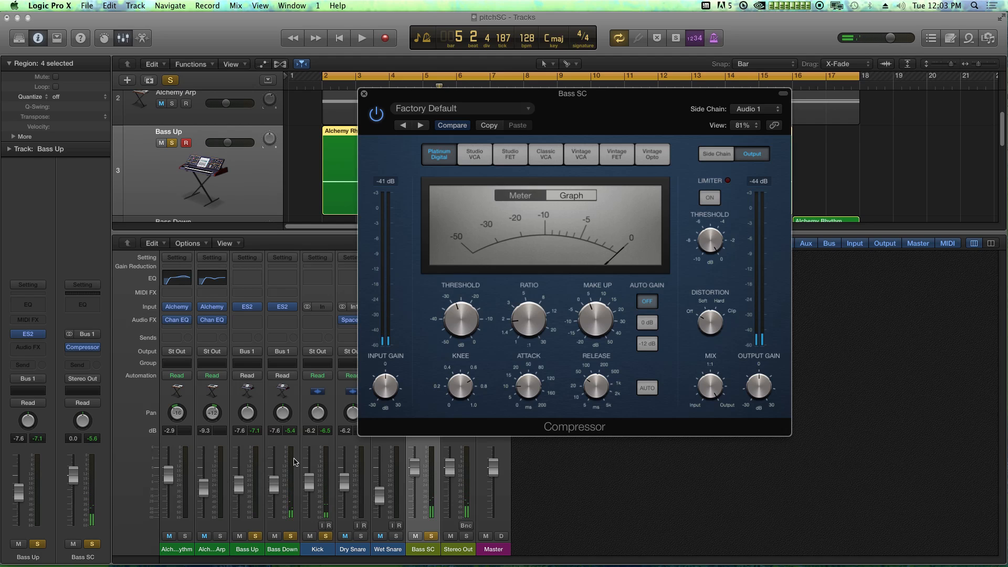
click(185, 143)
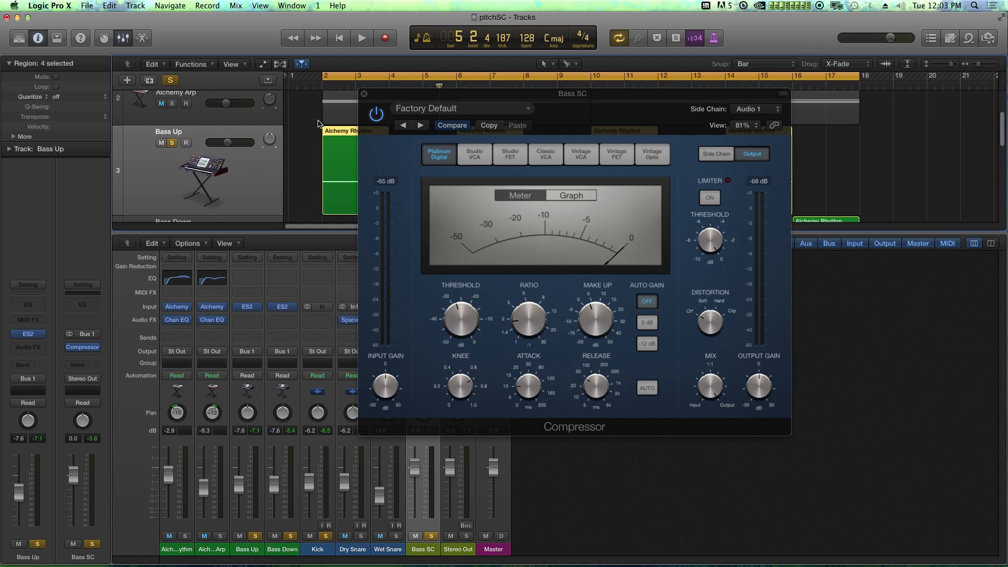
click(365, 95)
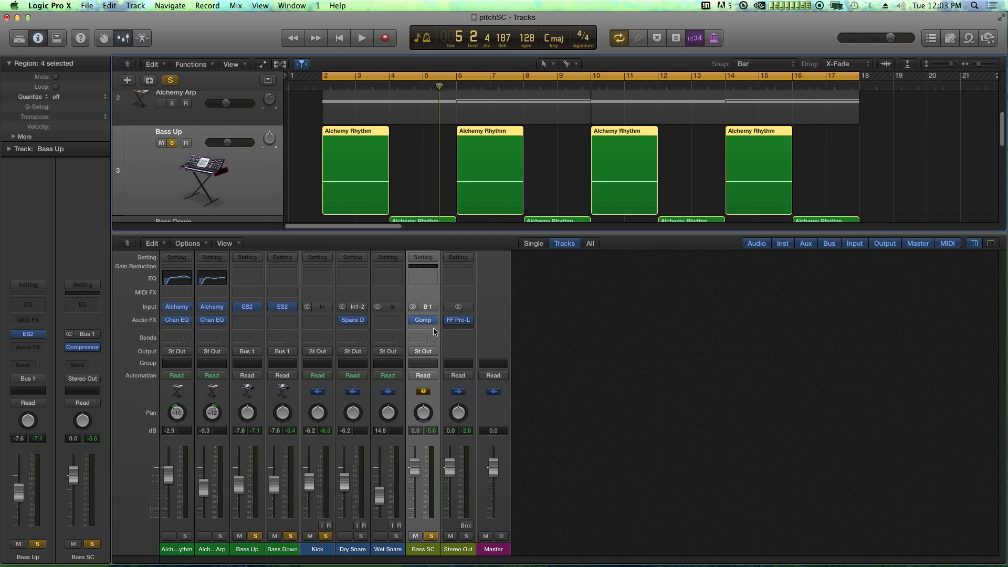
Insert a Bitcrusher before the compressor on the Bass SC channel
click(429, 322)
click(557, 321)
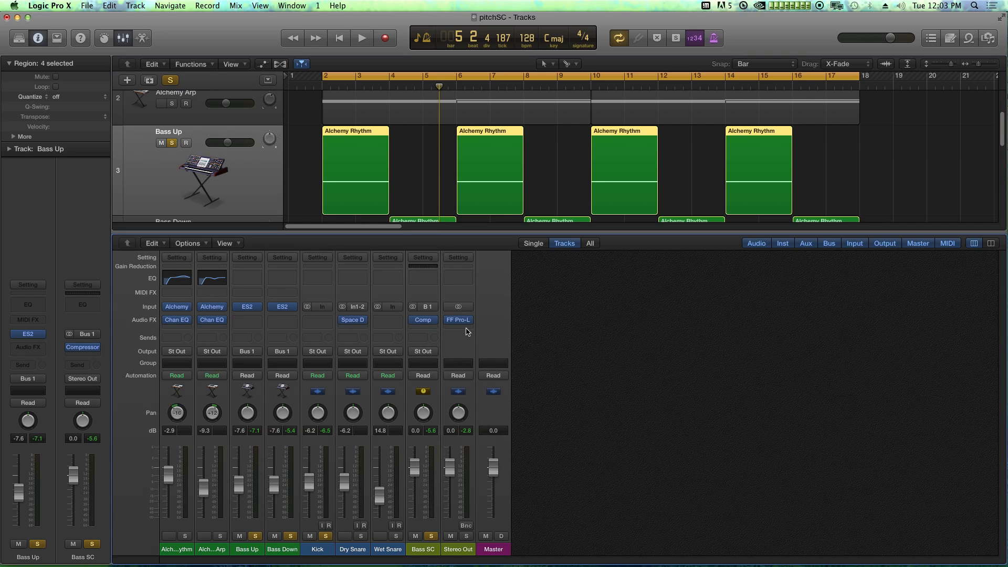
scroll(426, 331, down, 1)
click(425, 318)
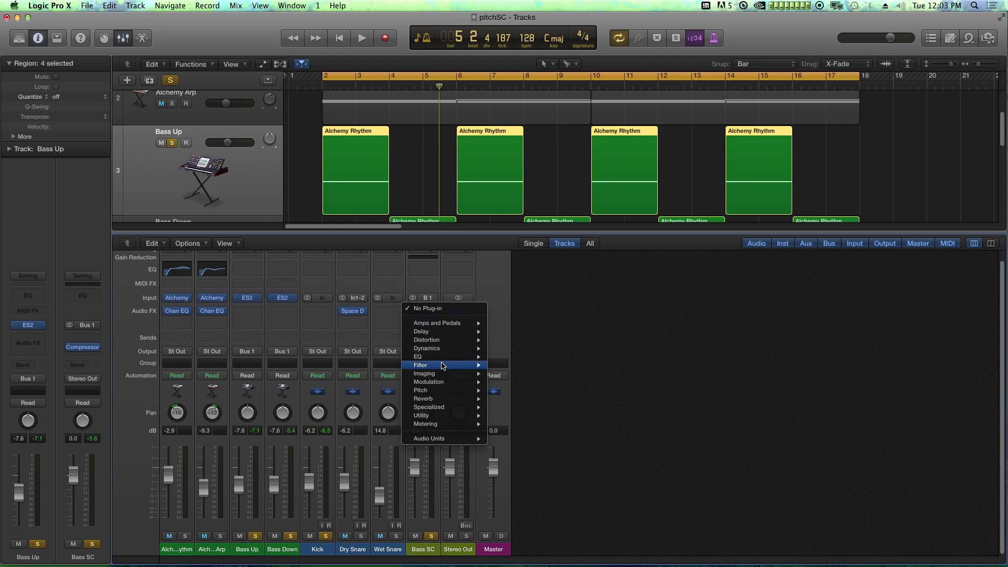
mouse_move(437, 341)
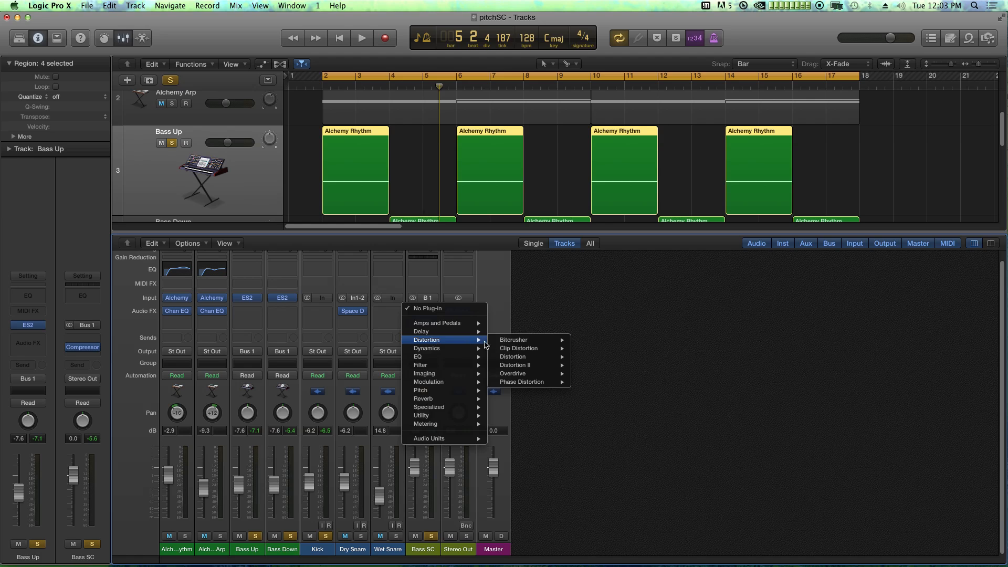
mouse_move(538, 345)
click(592, 341)
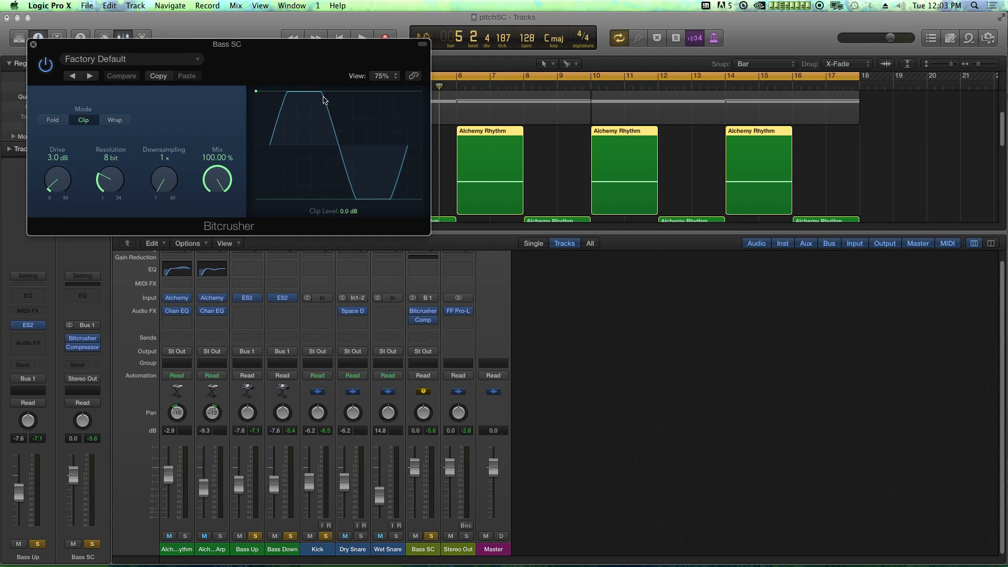
drag(295, 56, 681, 270)
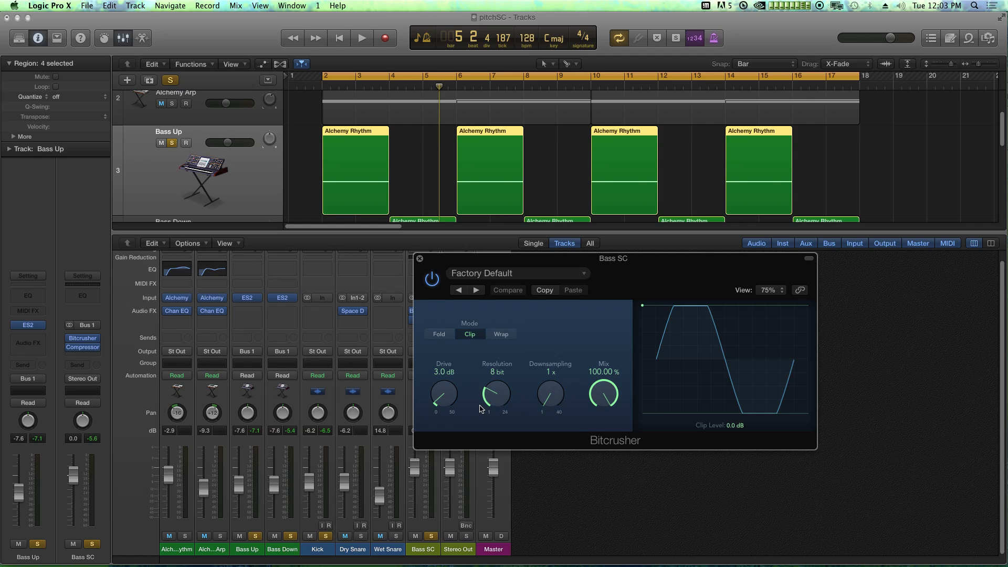
During playback, set the Bitcrusher to 5 bit resolution, 7.0 dB drive, 5x downsampling and 60.80 % mix, and lower Bass SC to -1.4 dB
key(space)
drag(493, 398, 498, 412)
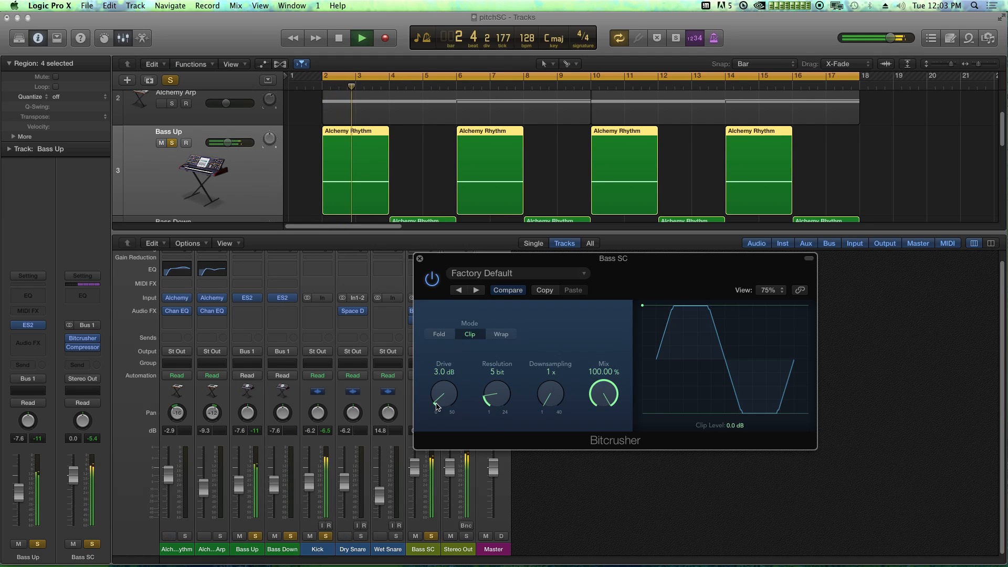
drag(436, 406, 436, 392)
drag(551, 395, 565, 370)
drag(605, 397, 609, 425)
click(293, 521)
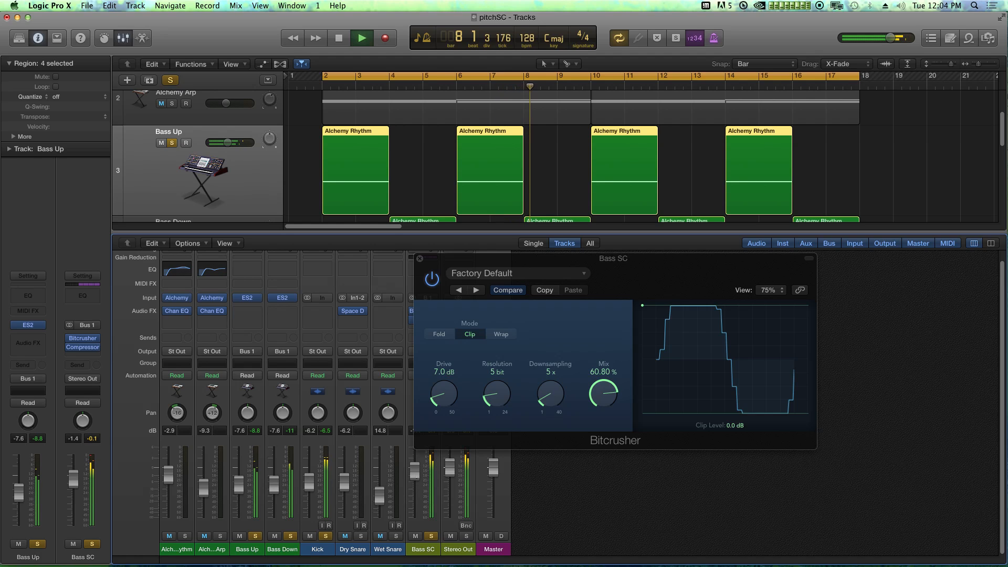
click(419, 259)
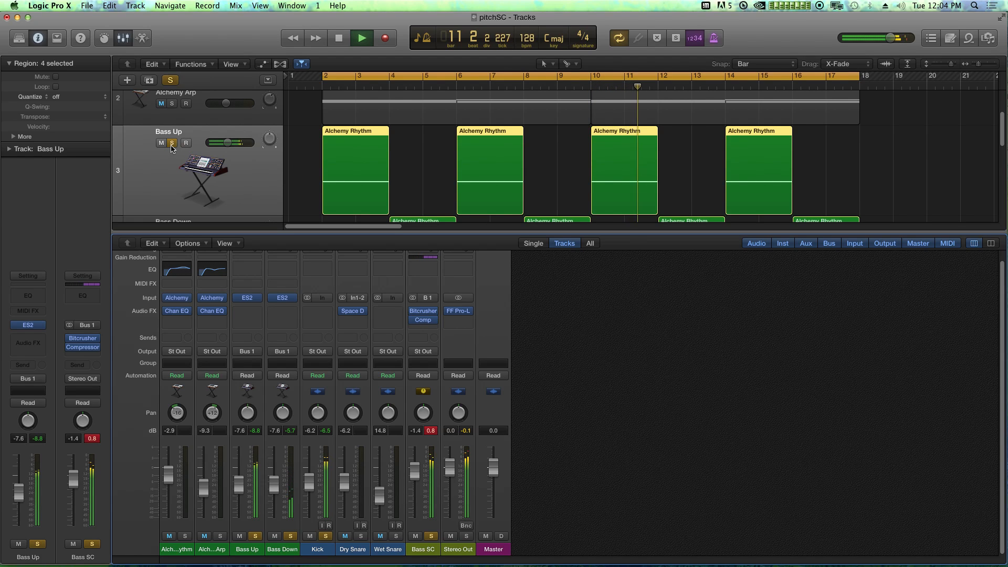
Stop playback, take all tracks out of solo, and turn on the limiter in the Bass SC compressor
key(space)
click(255, 536)
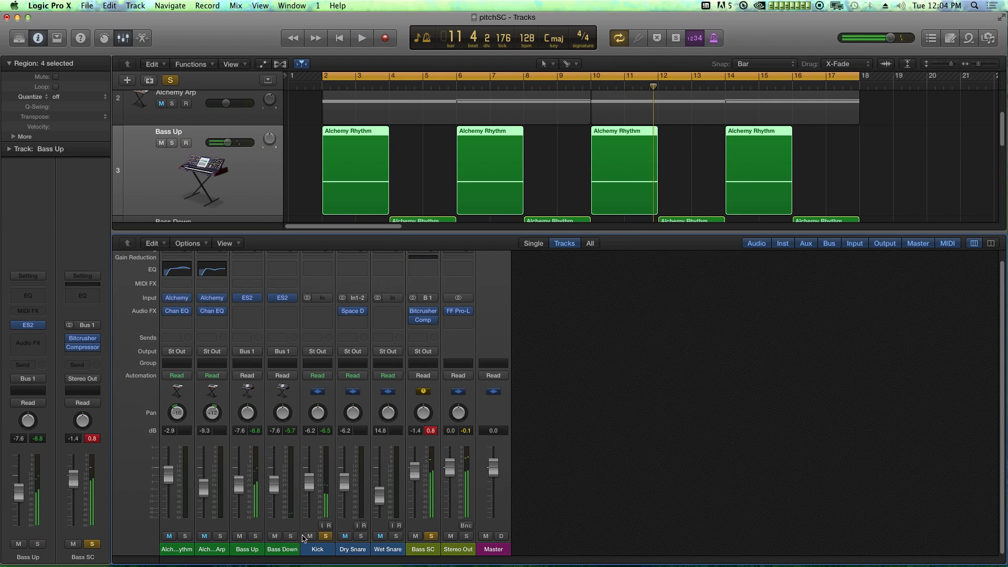
click(432, 537)
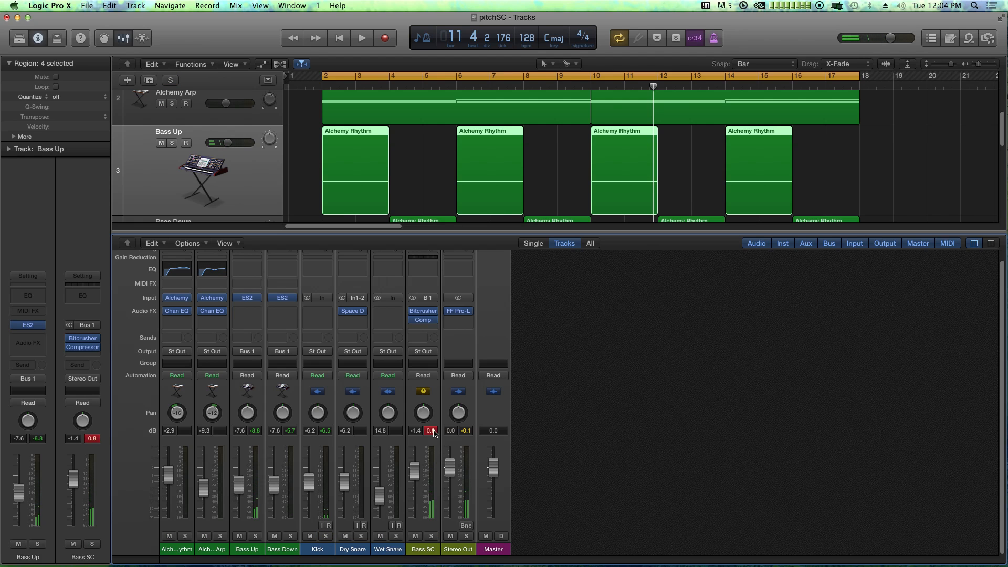
click(424, 320)
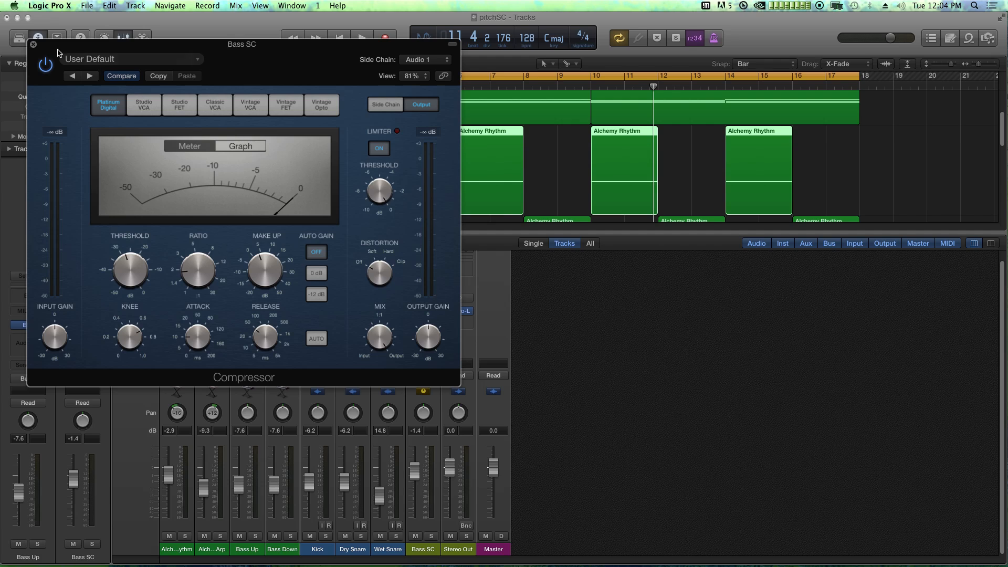
click(33, 45)
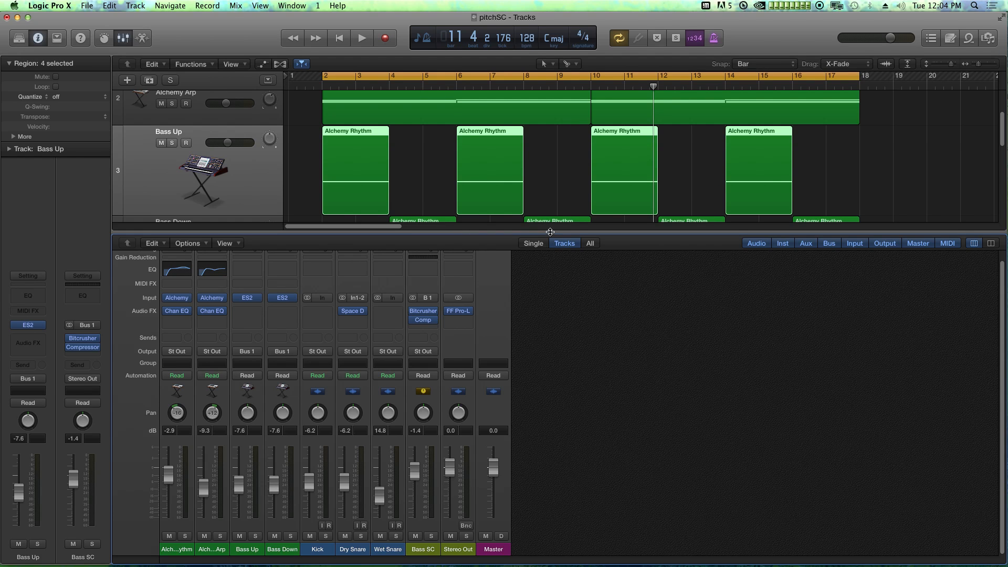
Play the full arrangement with all tracks and lower the Bass SC channel's volume to -5.6 dB
drag(550, 232, 475, 341)
click(478, 336)
key(space)
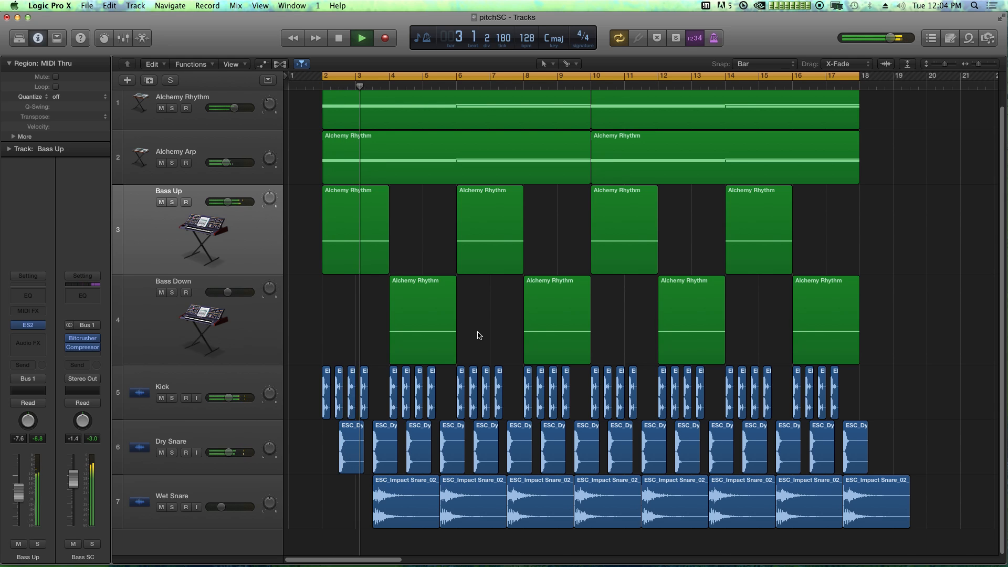
key(x)
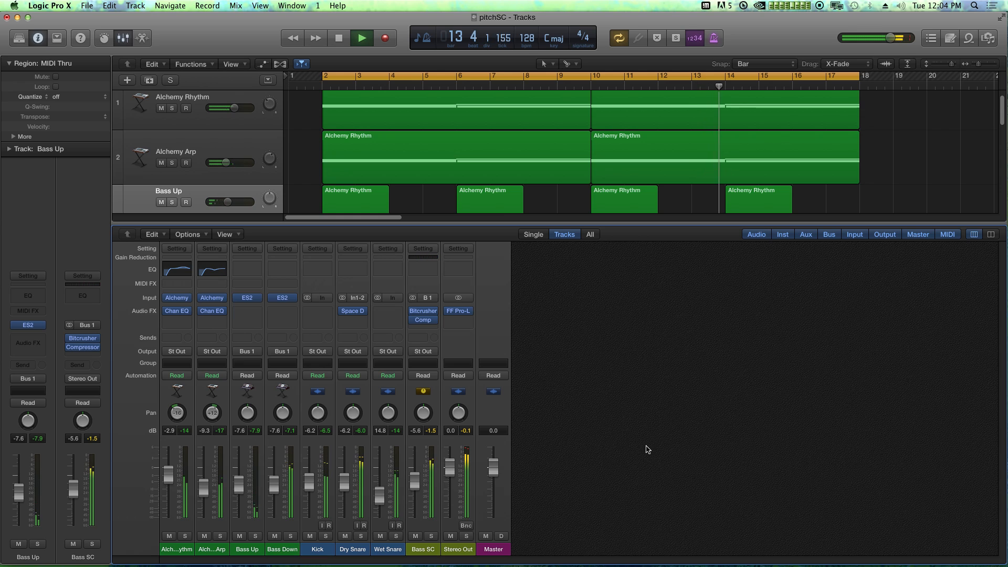
key(space)
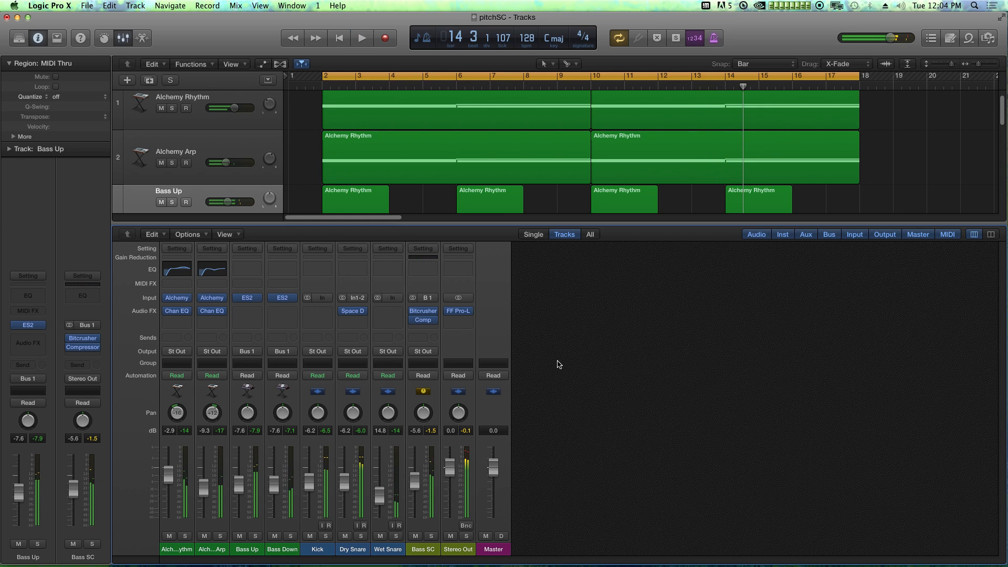
Insert a Tremolo after the compressor on the Bass SC channel and load its Soft Tremolo preset
click(427, 329)
mouse_move(460, 403)
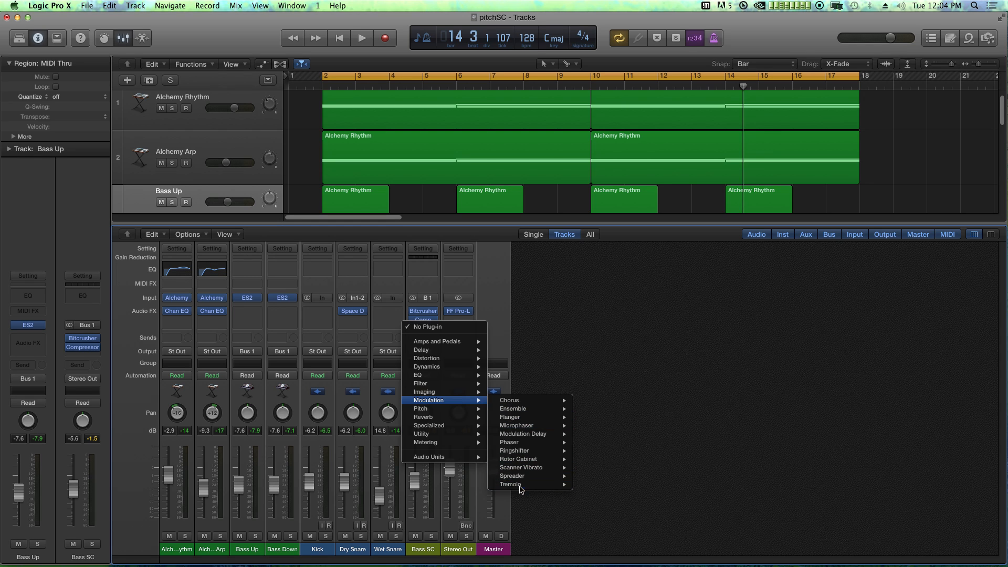
mouse_move(525, 484)
click(603, 486)
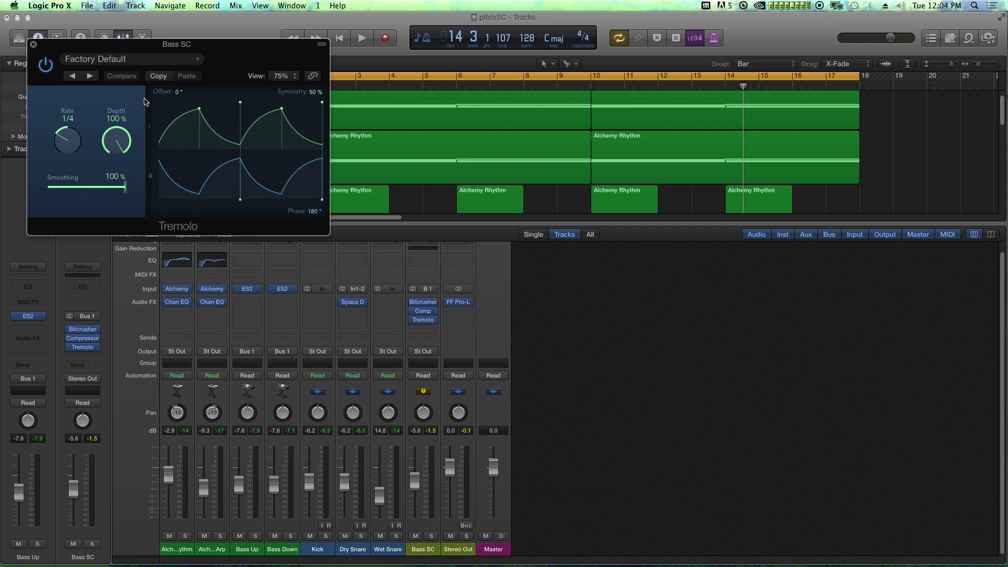
click(125, 59)
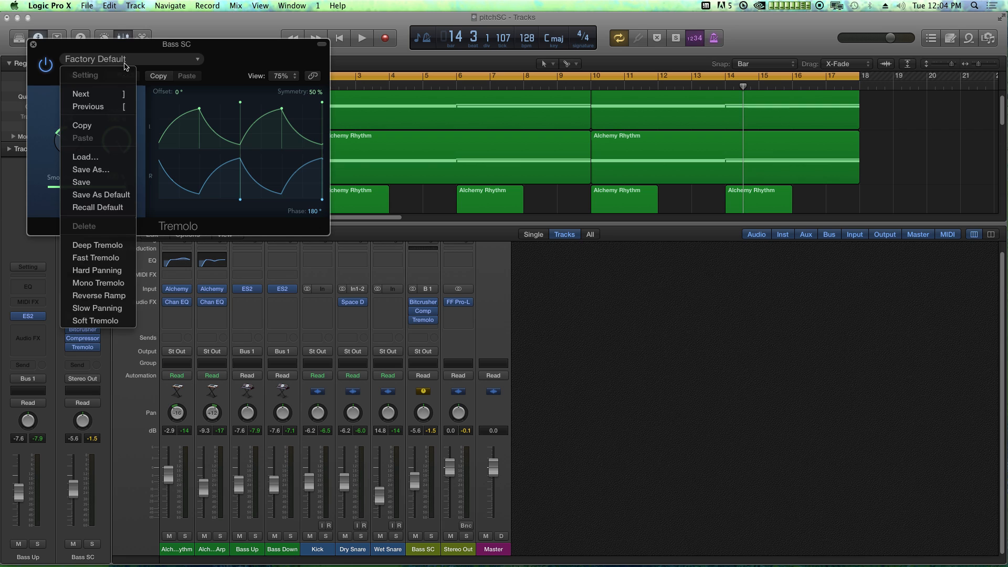
click(104, 307)
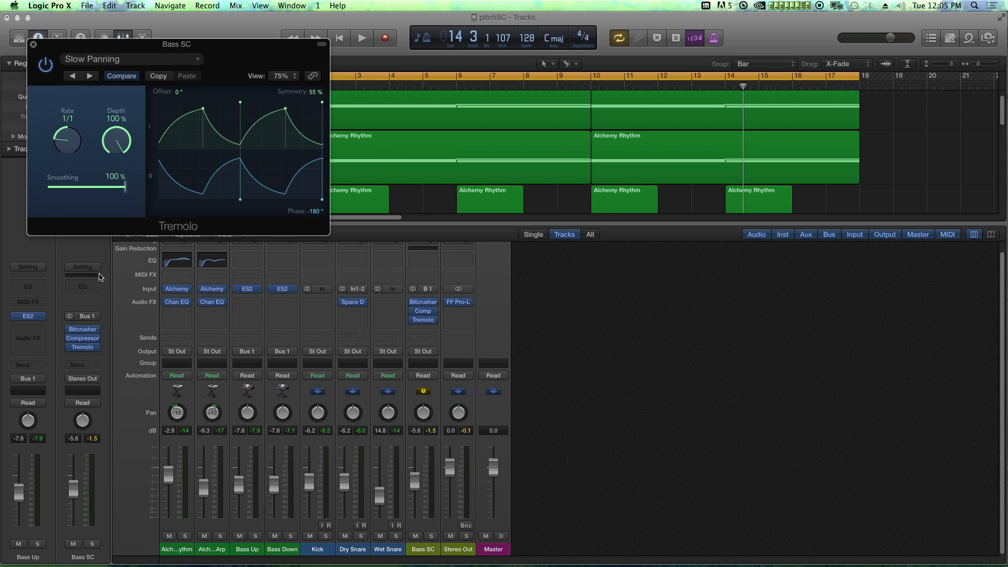
click(100, 62)
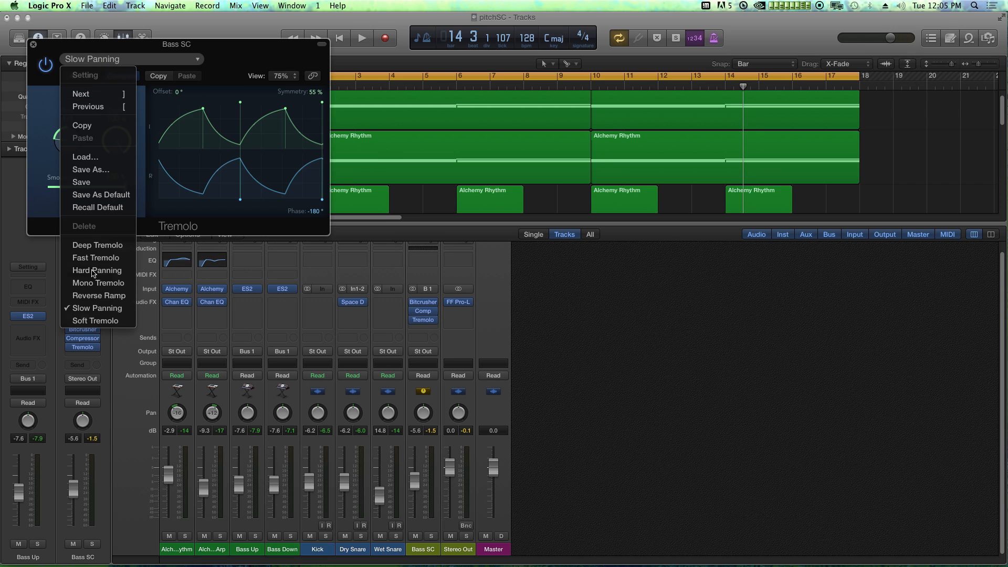
click(95, 320)
Listen to the full arrangement with the tremolo, closing the Tremolo window and the mixer
key(space)
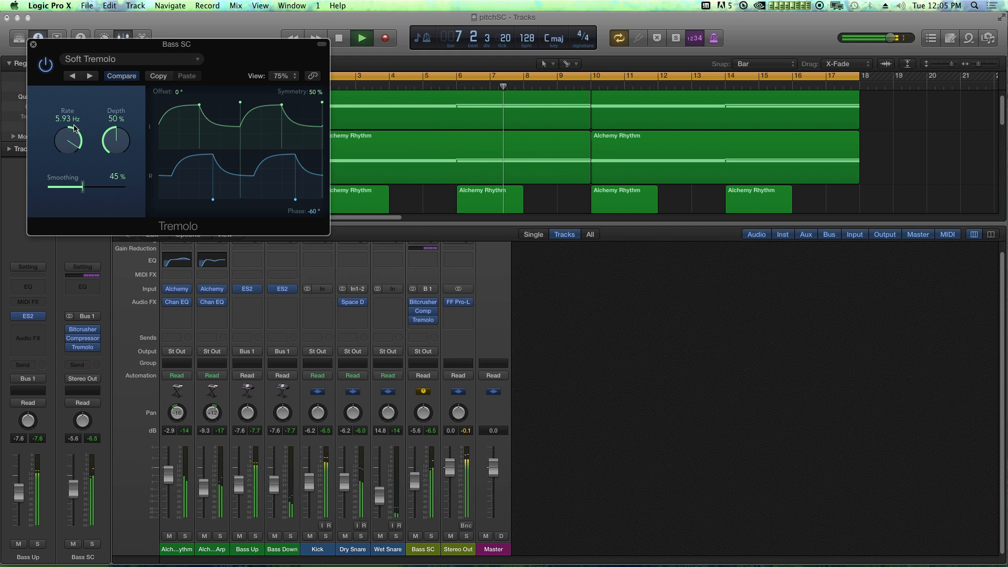
click(33, 45)
key(x)
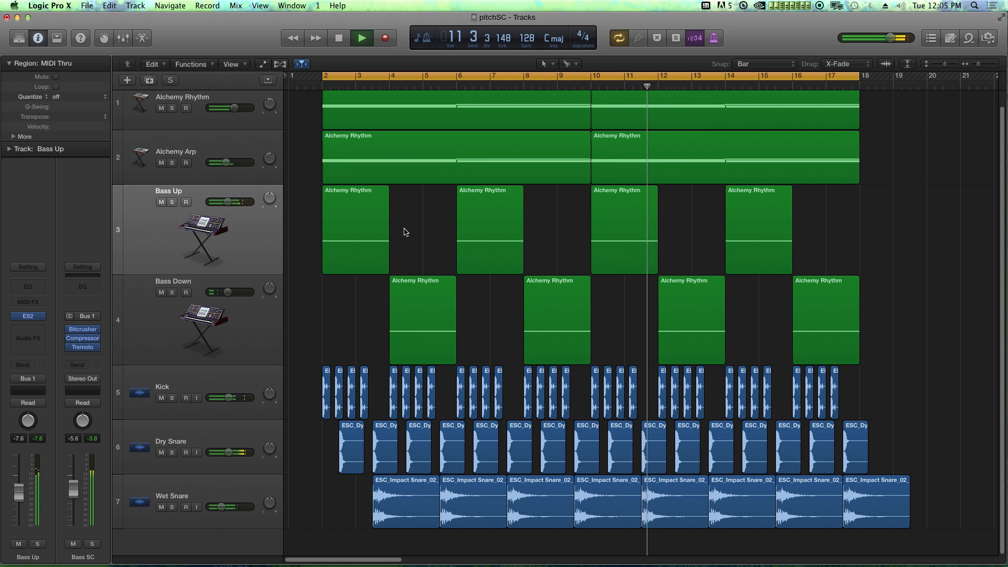
key(space)
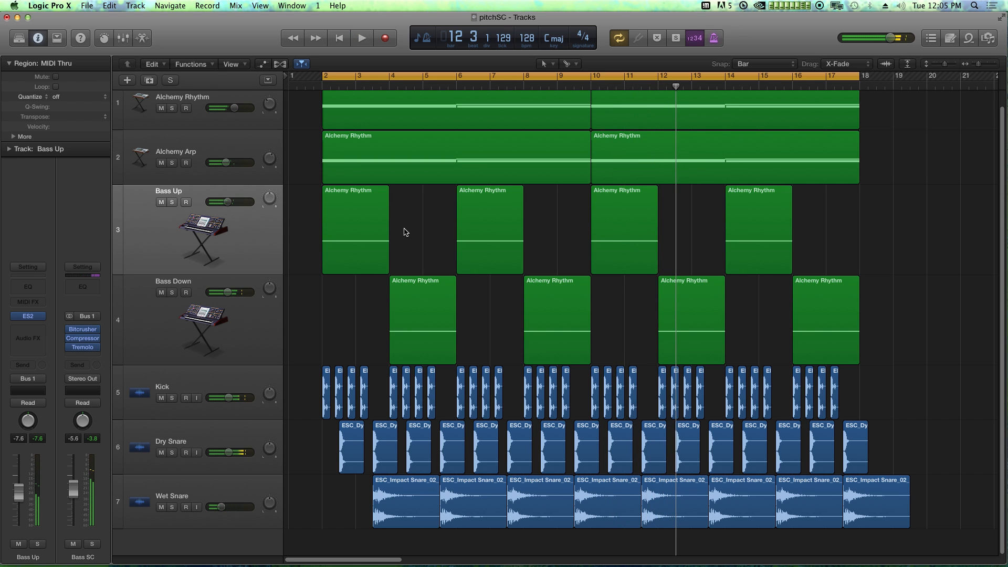